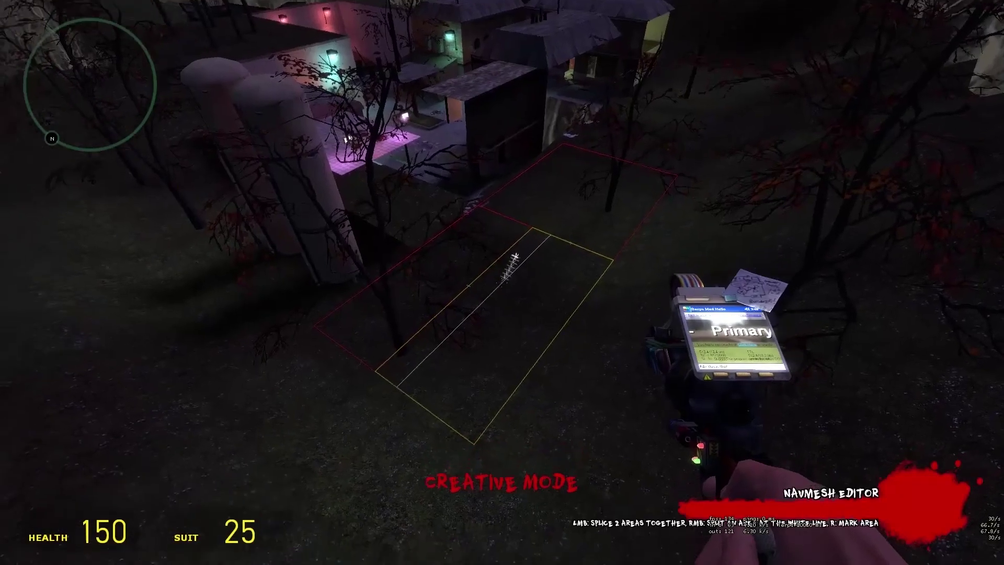
Step: Switch the edit mode to Delete Area and delete the navmesh areas on the grass outside the playable map
{"action": "left_click", "coordinate": [423, 188]}
{"action": "left_click", "coordinate": [430, 233]}
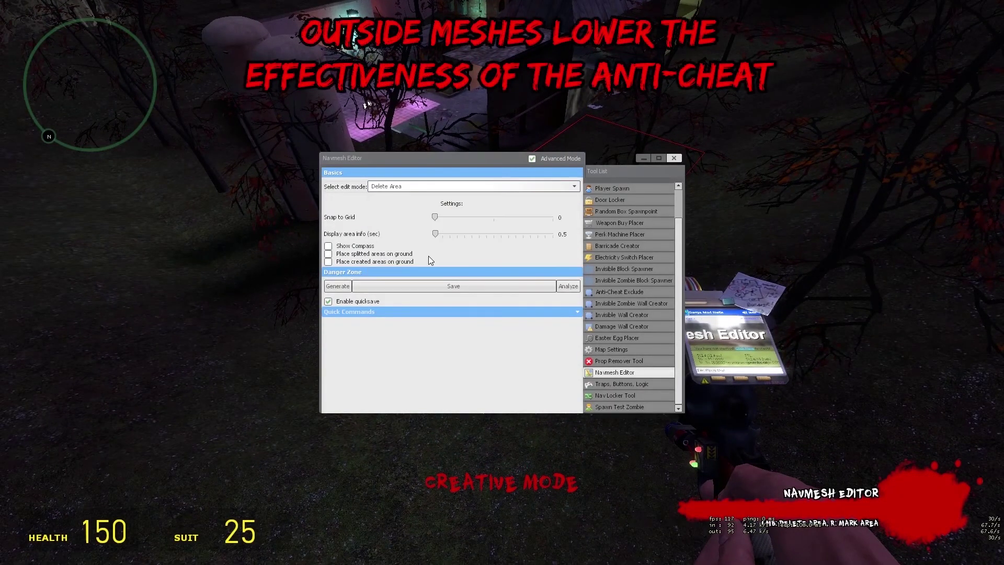
{"action": "left_click", "coordinate": [501, 283]}
{"action": "left_click", "coordinate": [502, 284]}
{"action": "key", "text": "w"}
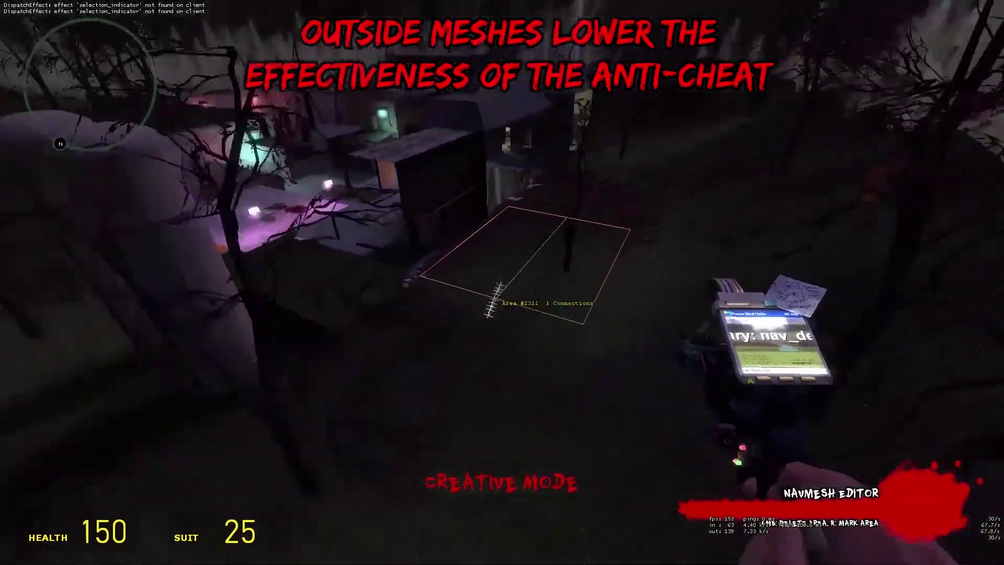
{"action": "left_click", "coordinate": [502, 283]}
{"action": "left_click", "coordinate": [502, 283]}
{"action": "left_click", "coordinate": [501, 284]}
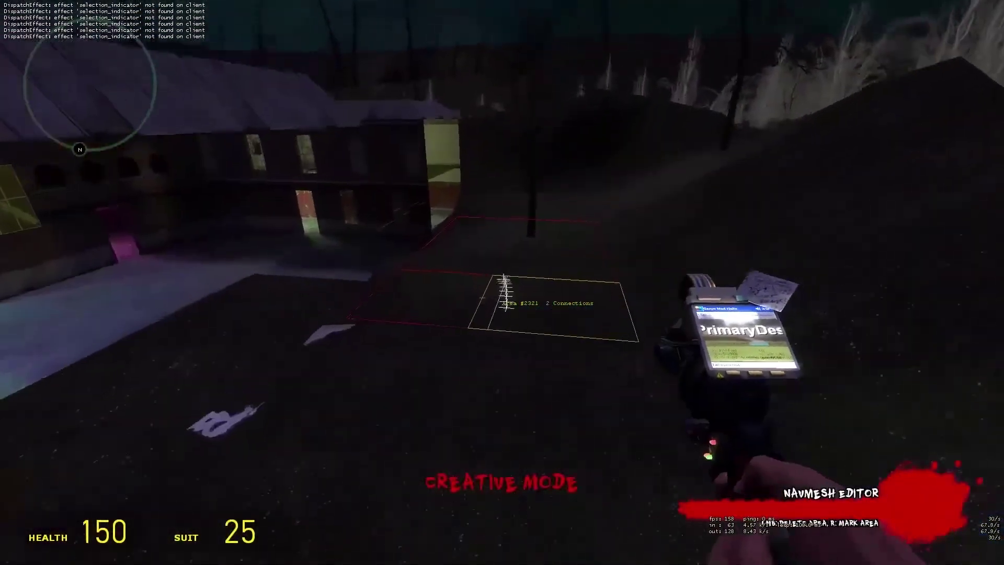
{"action": "left_click", "coordinate": [501, 283]}
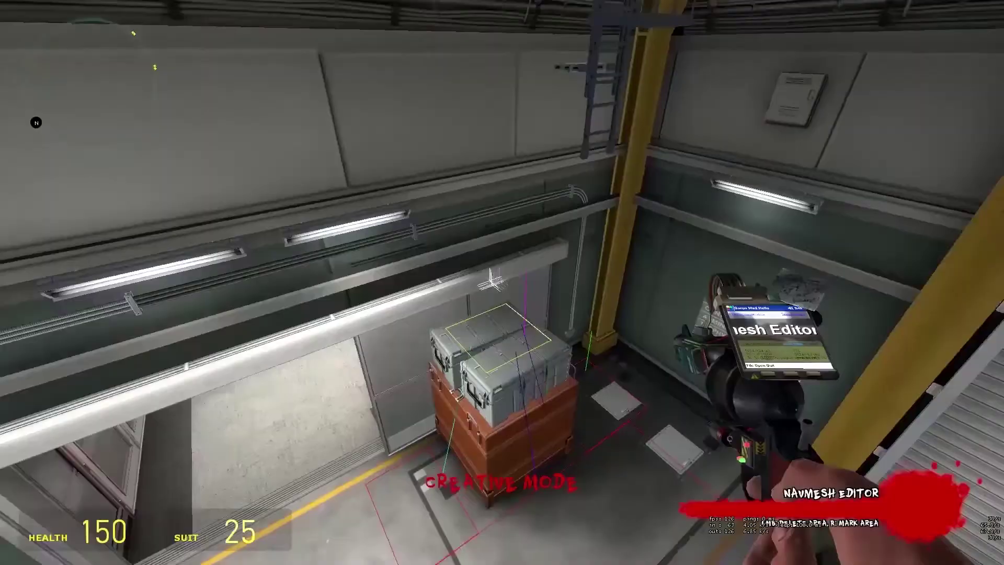
Step: Delete the unreachable navmesh areas on top of the stacked crates
{"action": "left_click", "coordinate": [501, 284]}
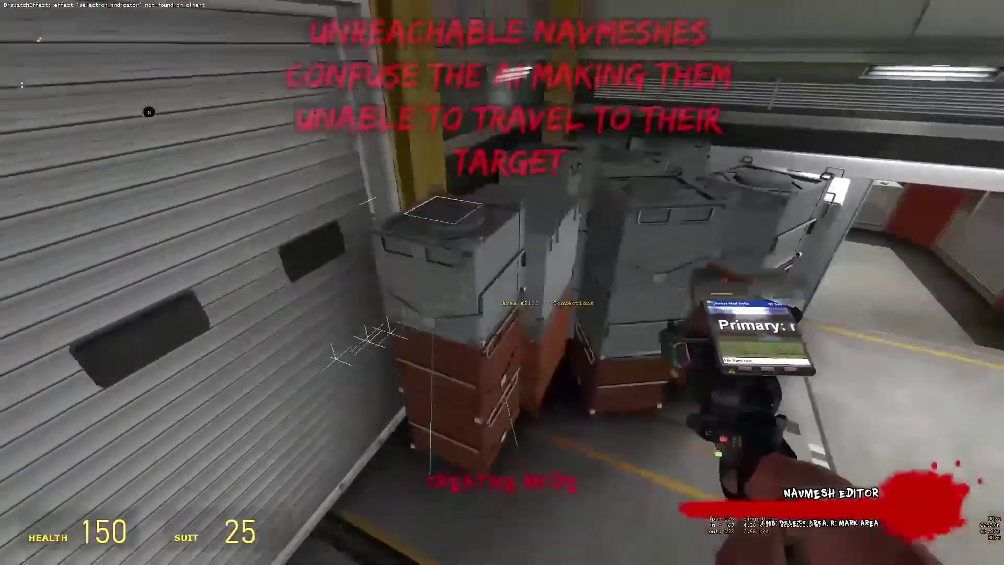
{"action": "left_click", "coordinate": [502, 283]}
{"action": "left_click", "coordinate": [502, 283]}
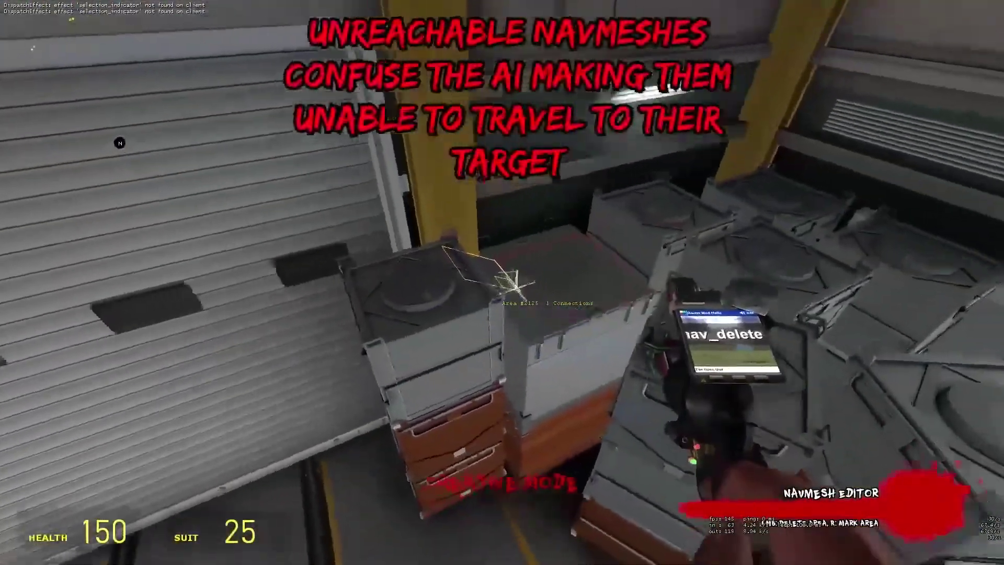
{"action": "left_click", "coordinate": [502, 283]}
{"action": "left_click", "coordinate": [502, 282]}
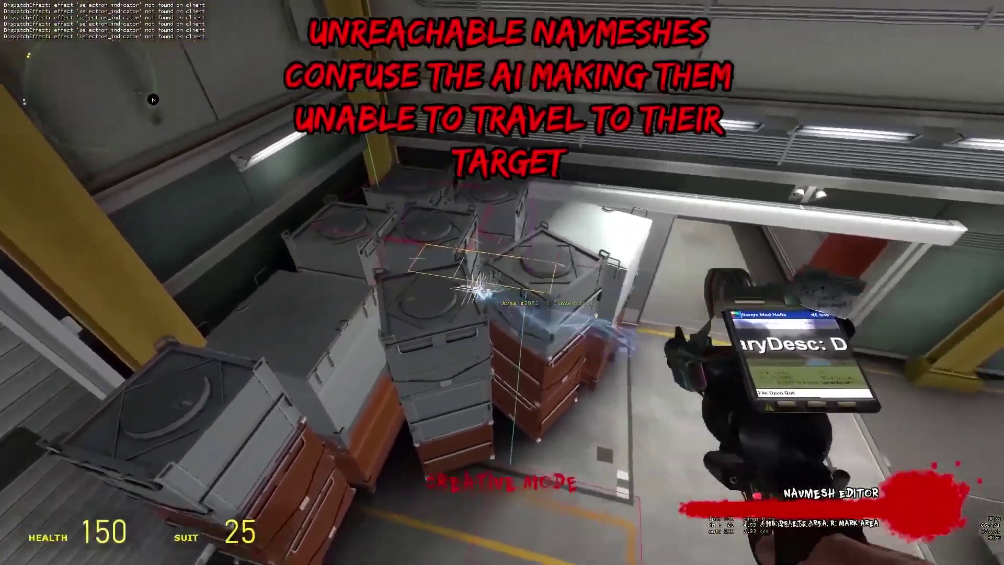
{"action": "left_click", "coordinate": [502, 282]}
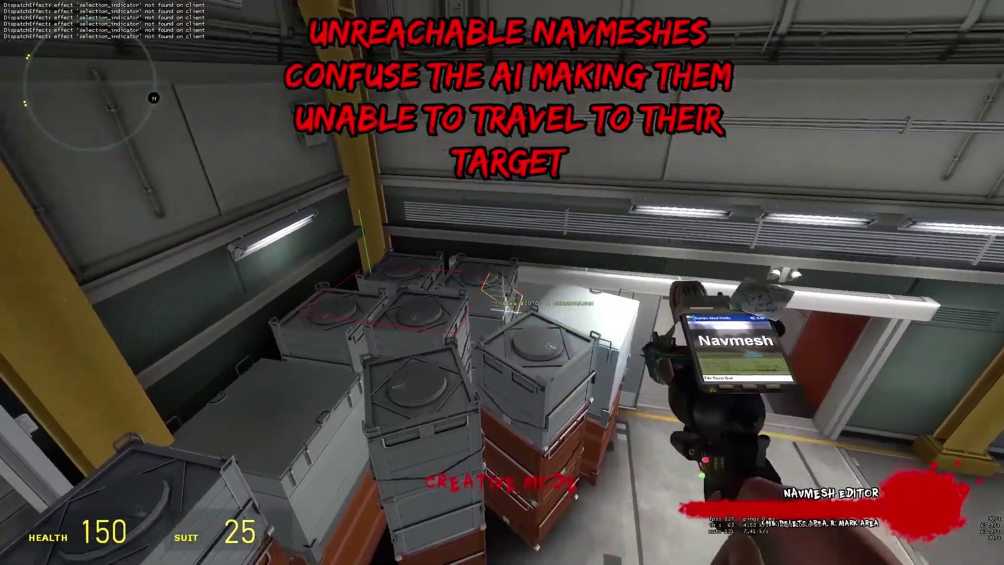
{"action": "left_click", "coordinate": [502, 282]}
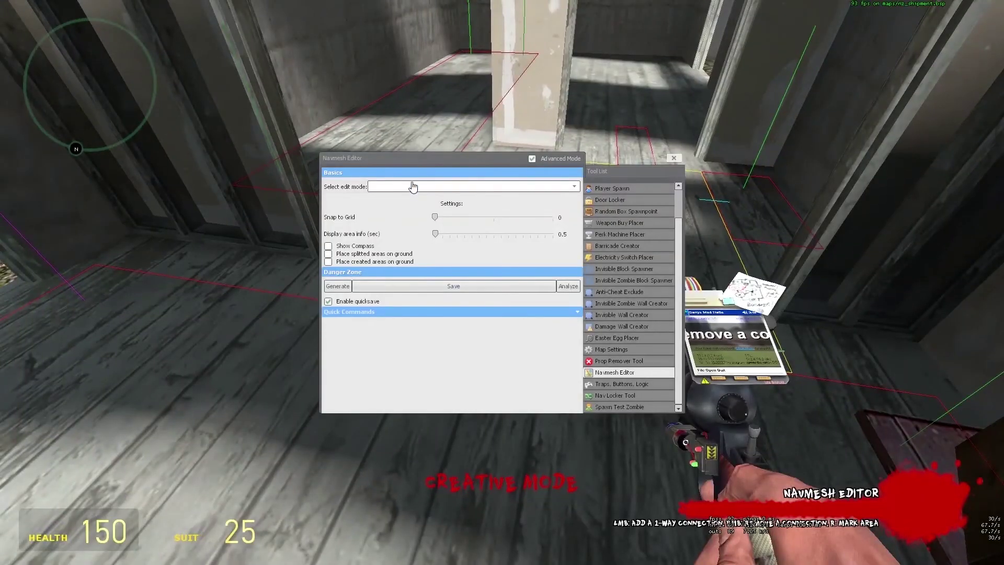
Step: Set the edit mode to Splice and split the floor area in front of the pillar at the white line
{"action": "left_click", "coordinate": [413, 187]}
{"action": "left_click", "coordinate": [410, 291]}
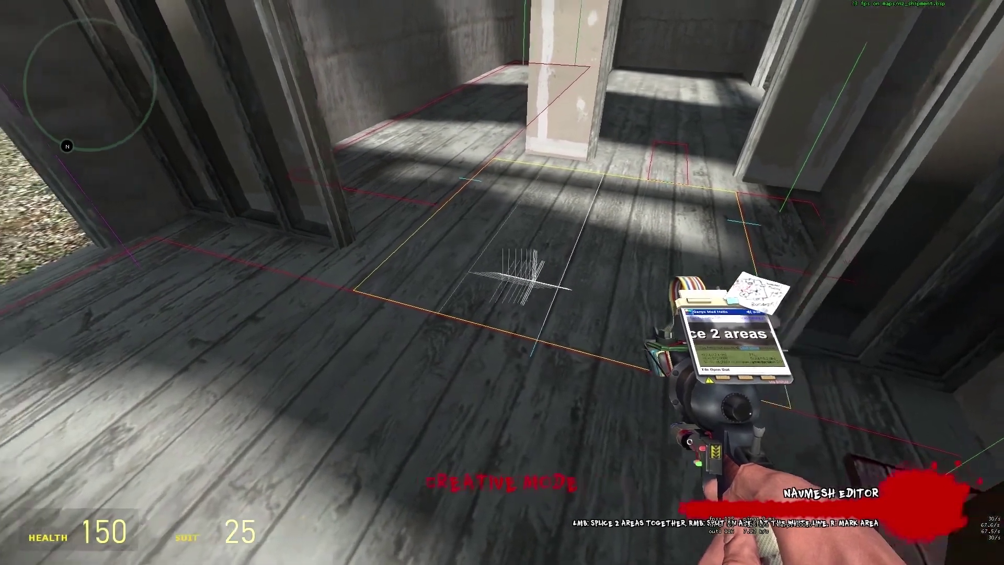
{"action": "right_click", "coordinate": [502, 282]}
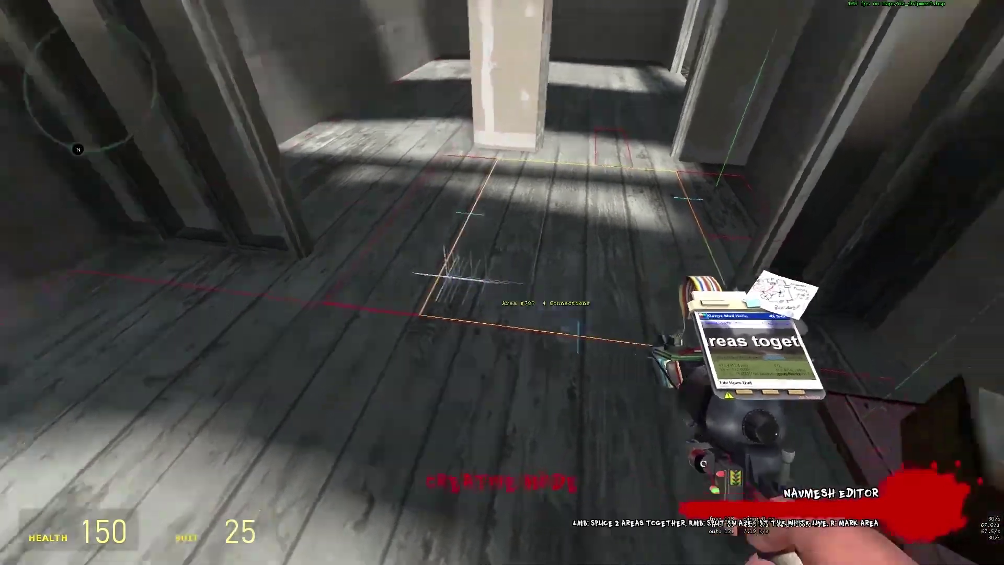
Step: Switch the edit mode from Splice to Delete Area
{"action": "key", "text": "q"}
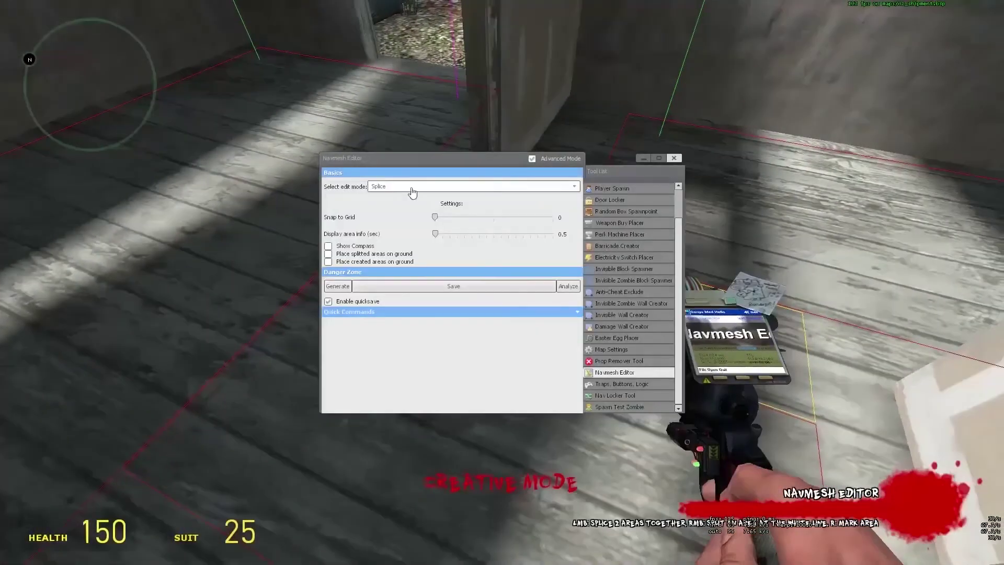
{"action": "key", "text": "q"}
{"action": "left_click", "coordinate": [419, 187]}
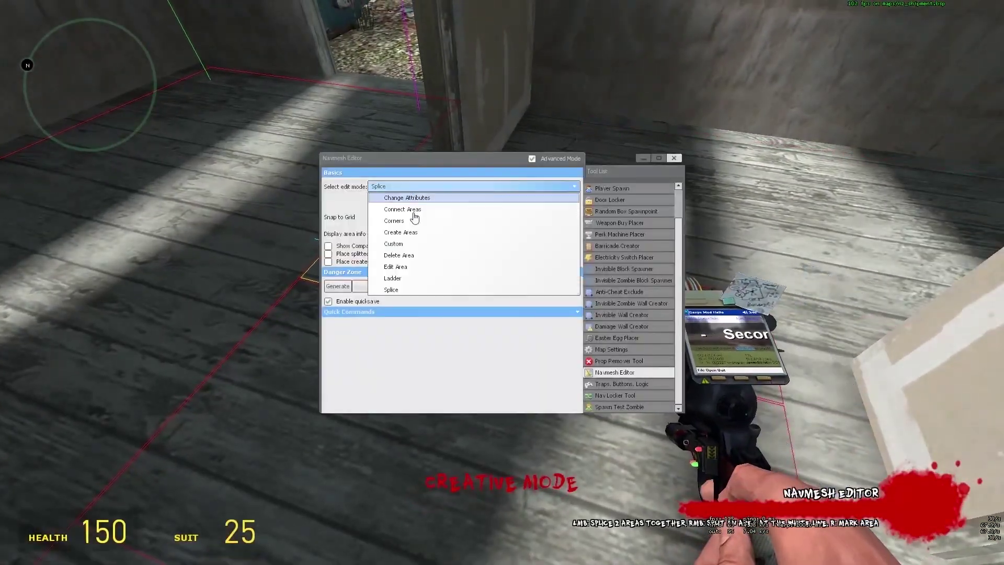
{"action": "left_click", "coordinate": [408, 257]}
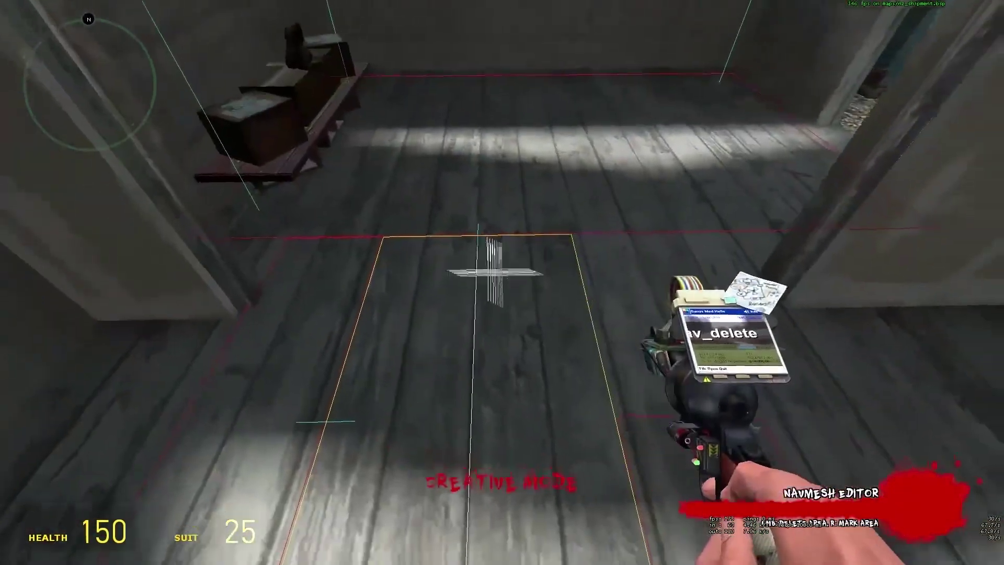
Step: Return the edit mode to Splice and split the floor area in the passage next to the door frame
{"action": "key", "text": "c"}
{"action": "left_click", "coordinate": [444, 187]}
{"action": "left_click", "coordinate": [417, 289]}
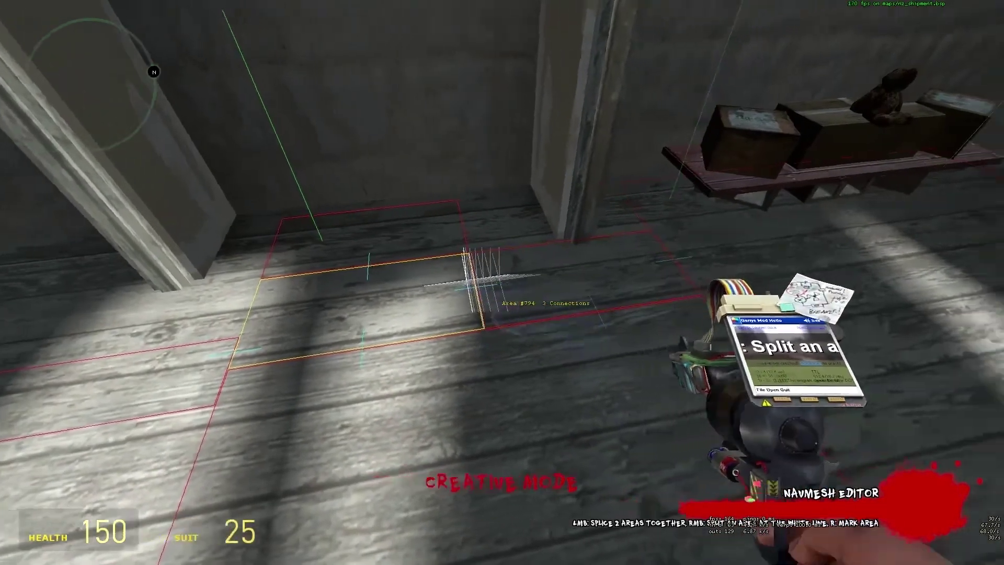
Step: Set the edit mode to Delete Area for the split floor areas beside the wall
{"action": "key", "text": "c"}
{"action": "left_click", "coordinate": [396, 187]}
{"action": "left_click", "coordinate": [417, 258]}
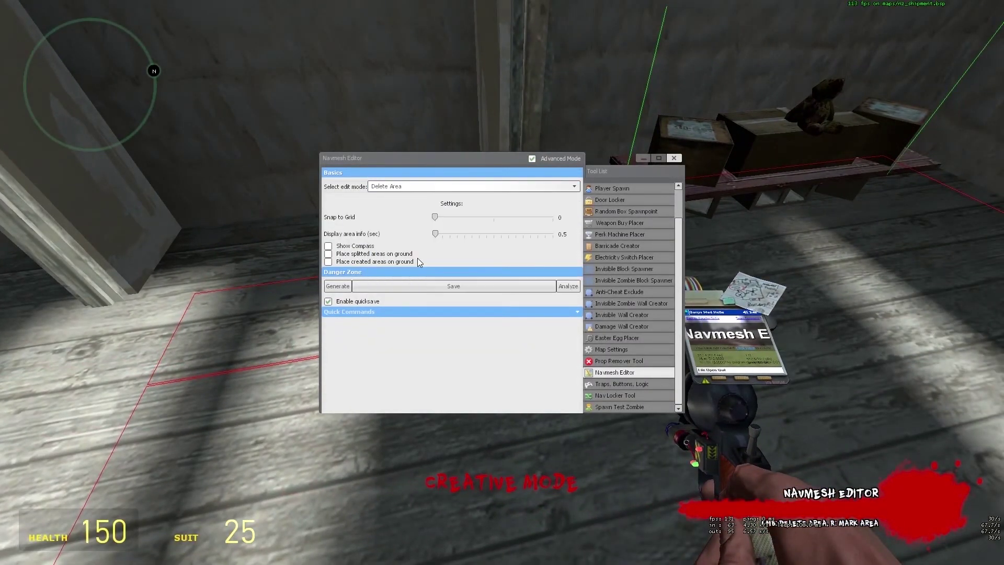
{"action": "key", "text": "c"}
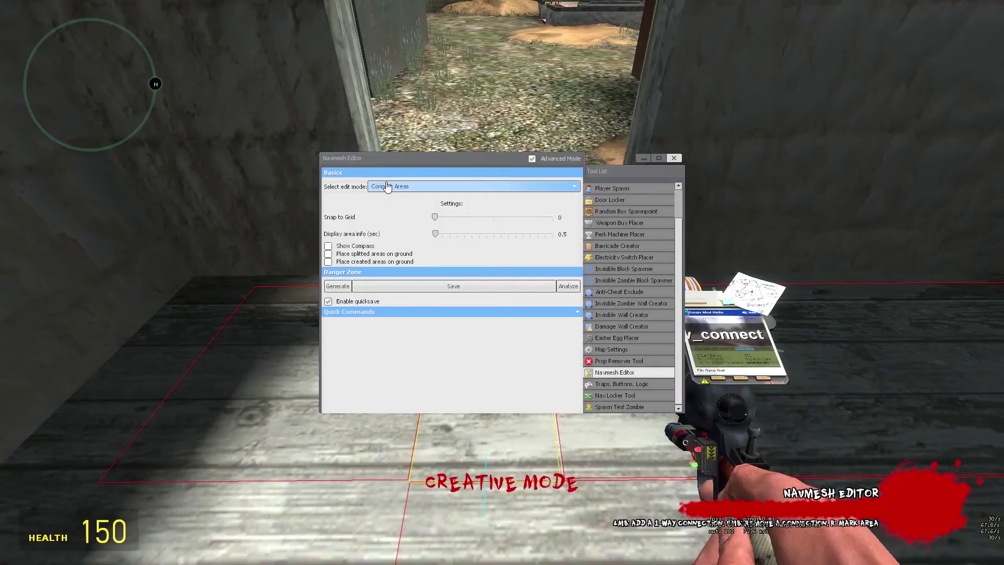
Step: Set the edit mode to Delete Area and delete the floor area in front of the doorway
{"action": "left_click", "coordinate": [392, 186]}
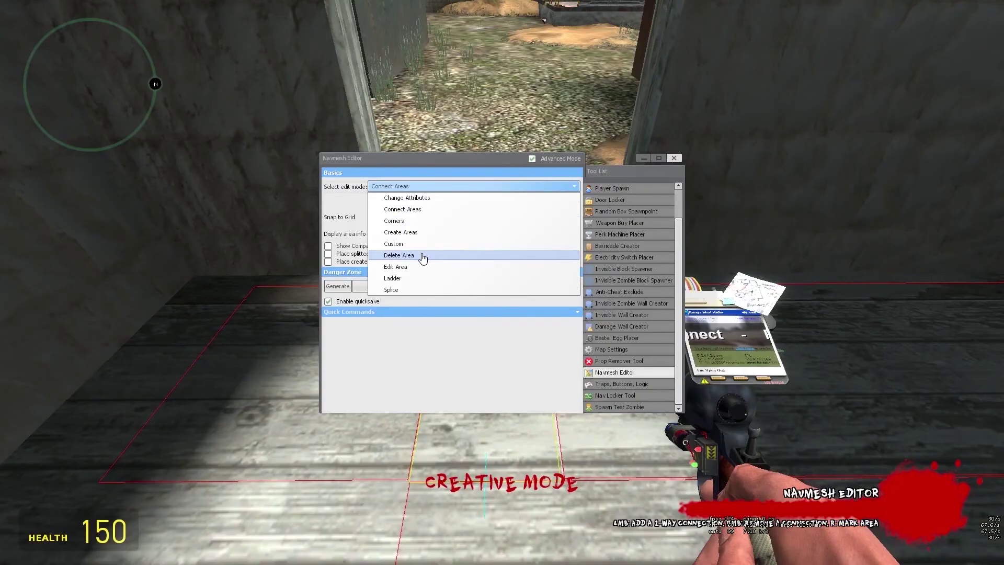
{"action": "left_click", "coordinate": [422, 258]}
{"action": "left_click", "coordinate": [502, 282]}
Step: Switch the edit mode to Create Areas and create a narrow area from the outside ground through the doorway to the indoor floor area
{"action": "key", "text": "q"}
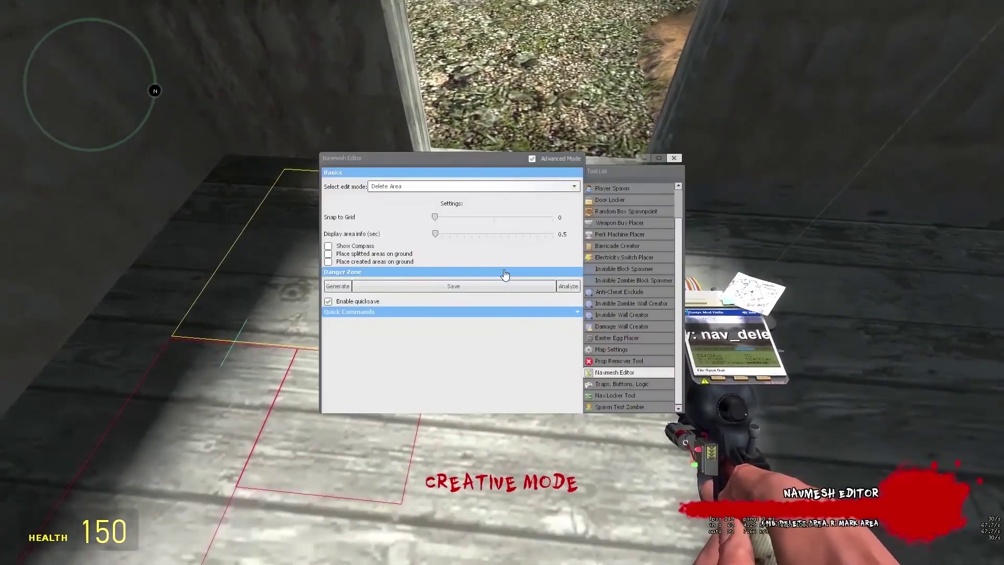
{"action": "left_click", "coordinate": [438, 187]}
{"action": "left_click", "coordinate": [403, 234]}
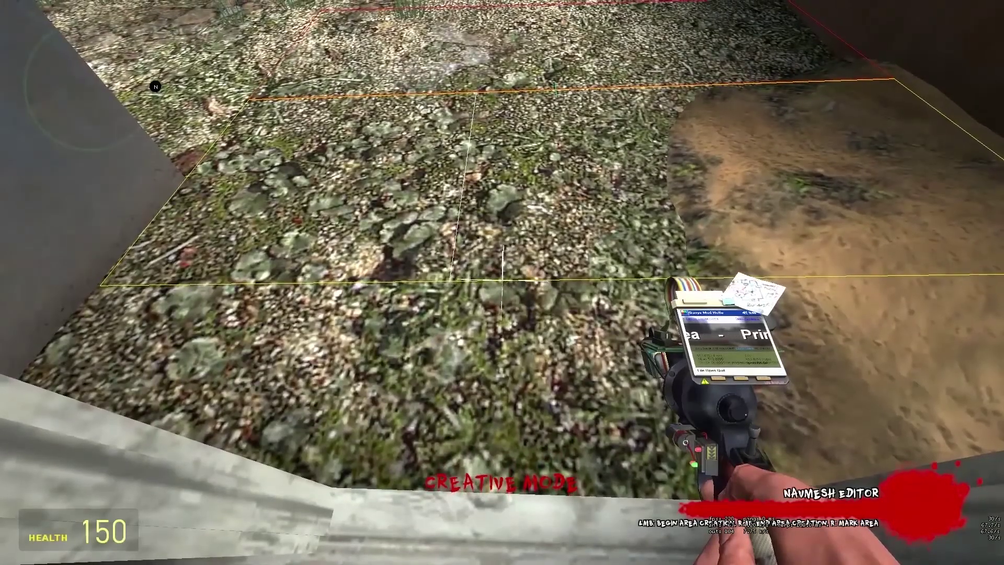
{"action": "left_click", "coordinate": [502, 282]}
{"action": "key", "text": "s"}
{"action": "key", "text": "s"}
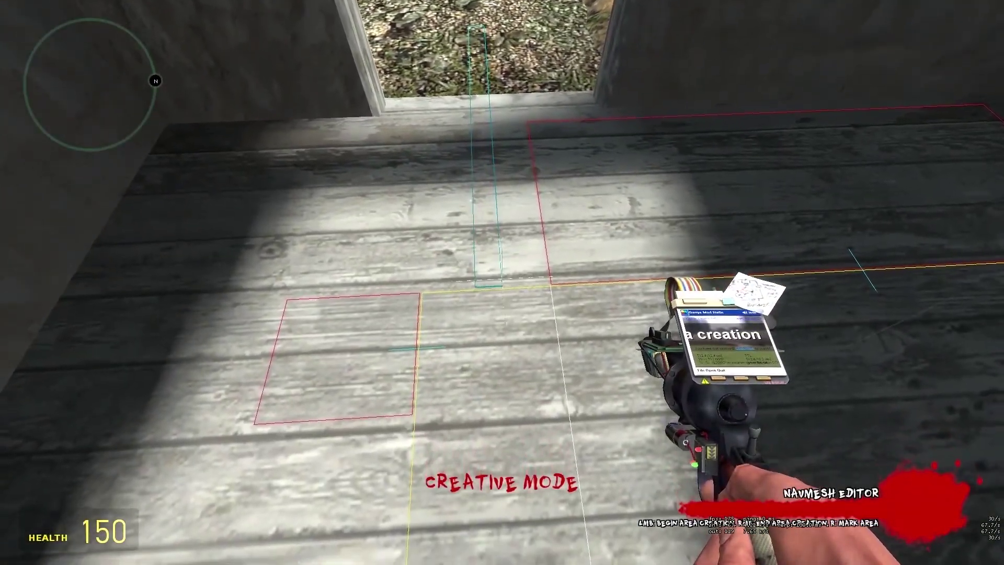
{"action": "right_click", "coordinate": [502, 282]}
Step: Switch the edit mode to Connect Areas and add connections between the new doorway area, the outside ground area and the indoor floor area
{"action": "key", "text": "q"}
{"action": "left_click", "coordinate": [428, 186]}
{"action": "key", "text": "w"}
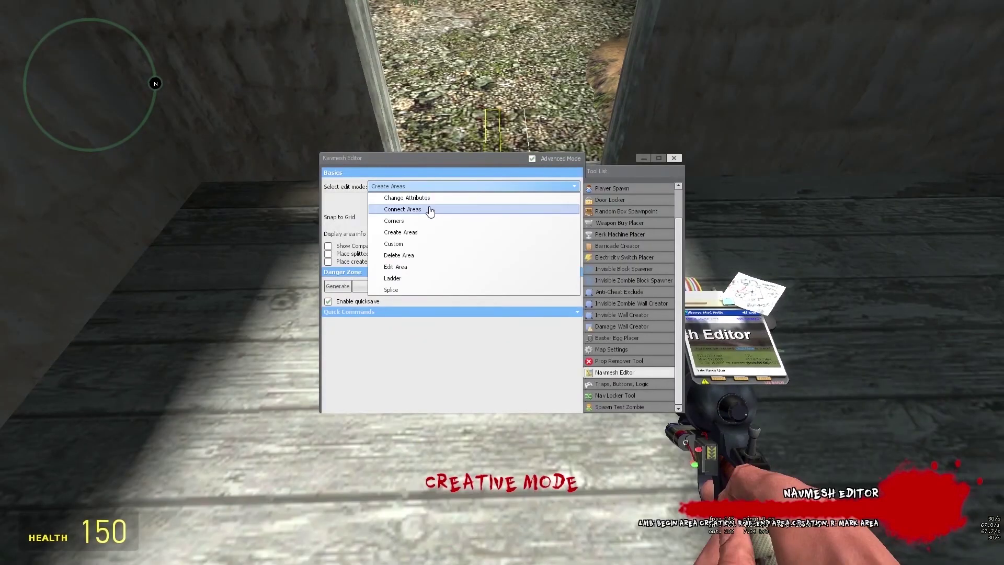
{"action": "left_click", "coordinate": [428, 211]}
{"action": "key", "text": "w"}
{"action": "left_click", "coordinate": [502, 283]}
{"action": "left_click", "coordinate": [501, 282]}
{"action": "key", "text": "s"}
{"action": "left_click", "coordinate": [501, 283]}
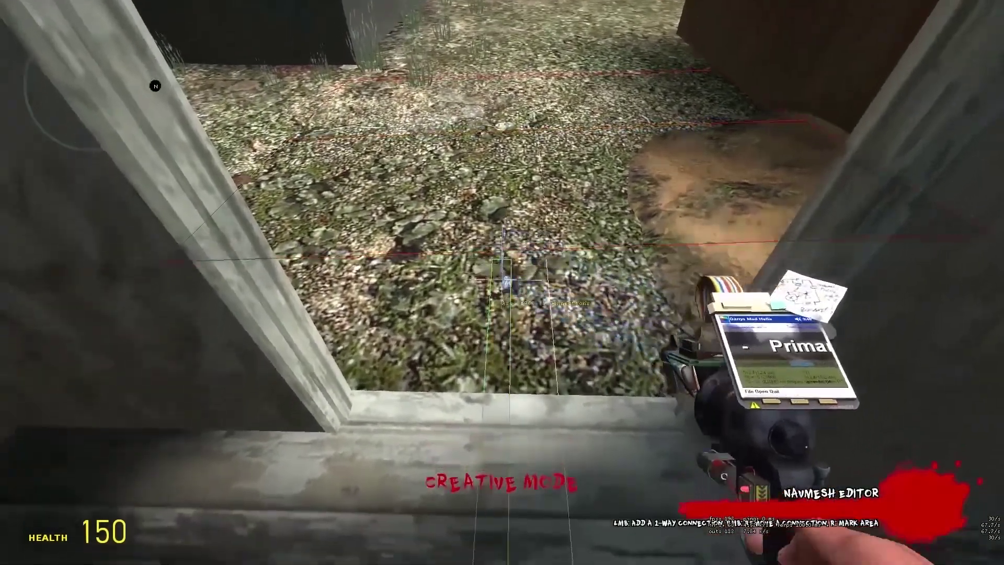
{"action": "key", "text": "s"}
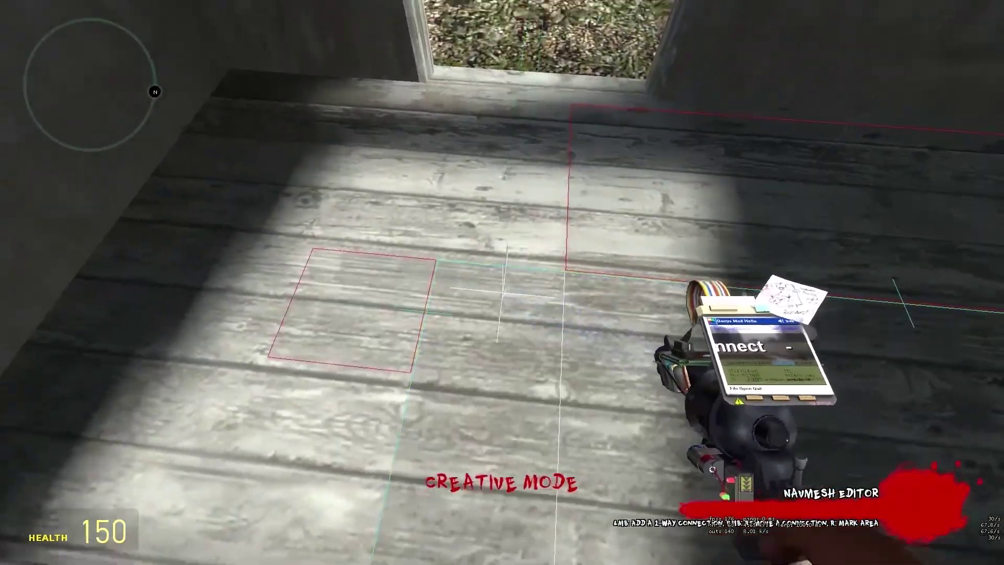
{"action": "key", "text": "w"}
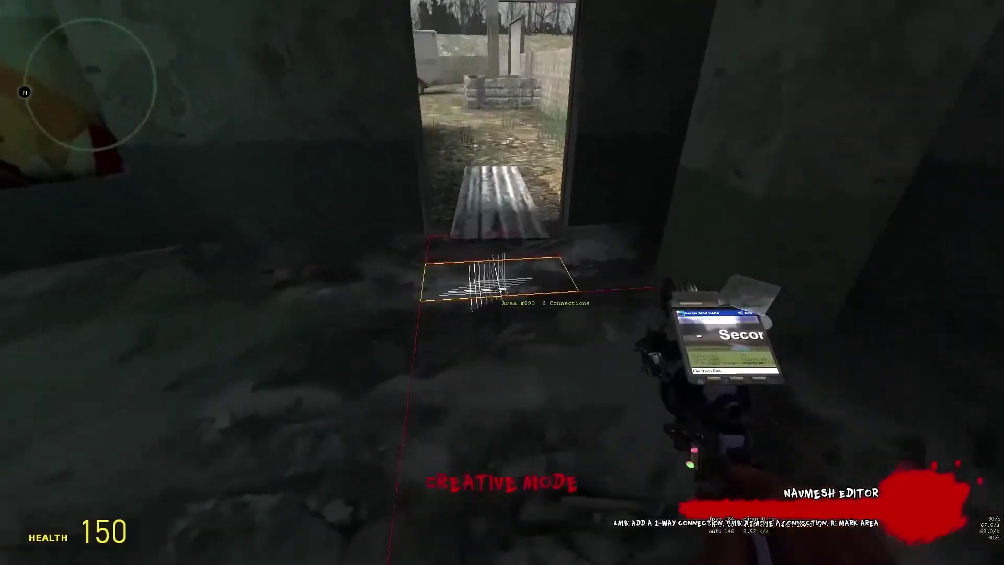
{"action": "key", "text": "w"}
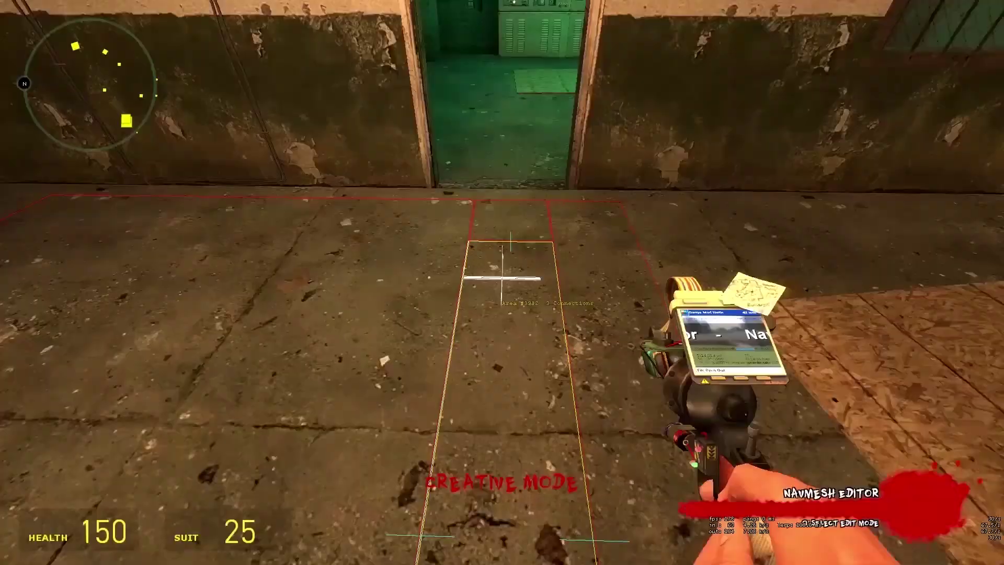
{"action": "key", "text": "w"}
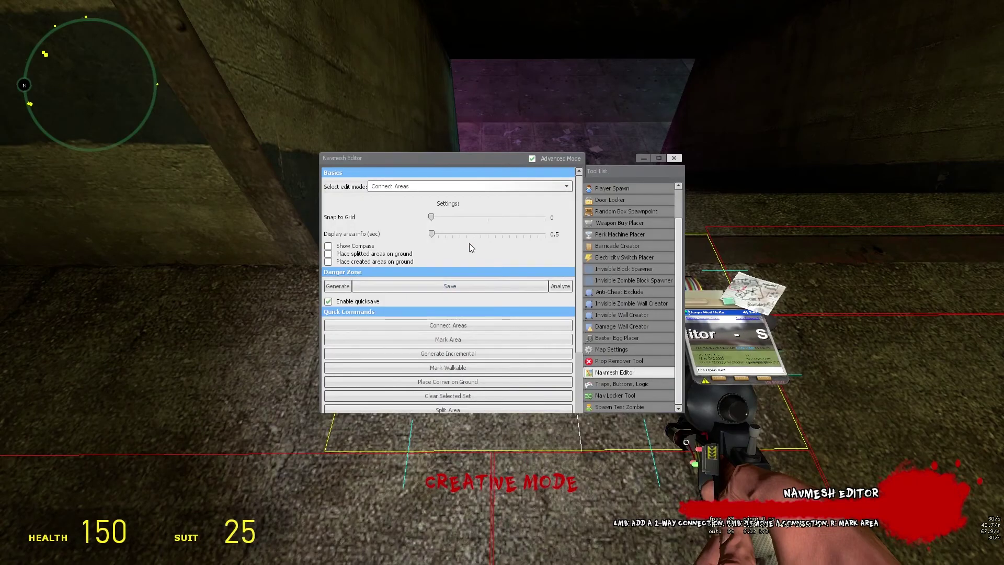
Step: Switch the edit mode to Create Areas and create one area spanning the staircase from its top edge to the tiled floor below
{"action": "left_click", "coordinate": [427, 187]}
{"action": "left_click", "coordinate": [430, 224]}
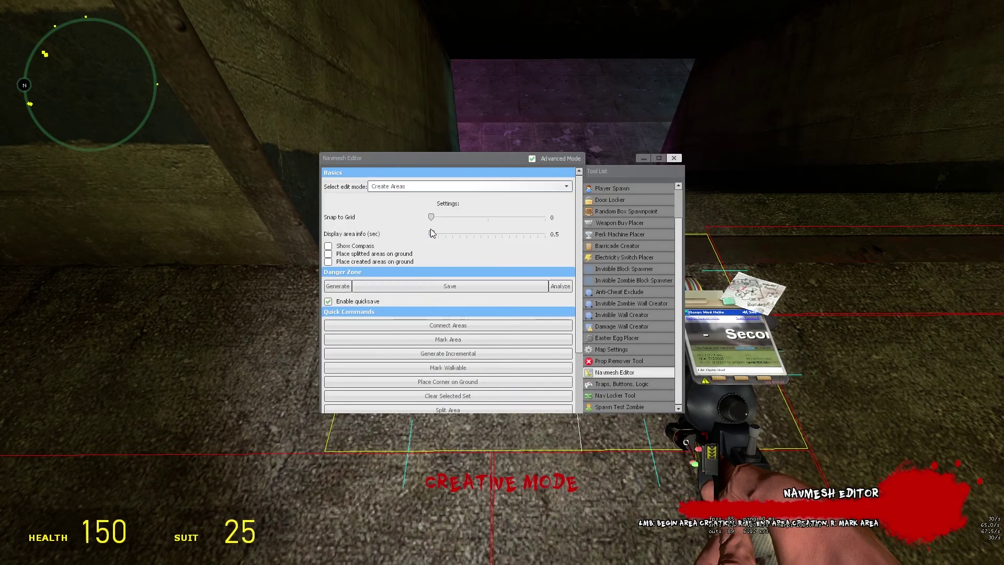
{"action": "key", "text": "q"}
{"action": "key", "text": "q"}
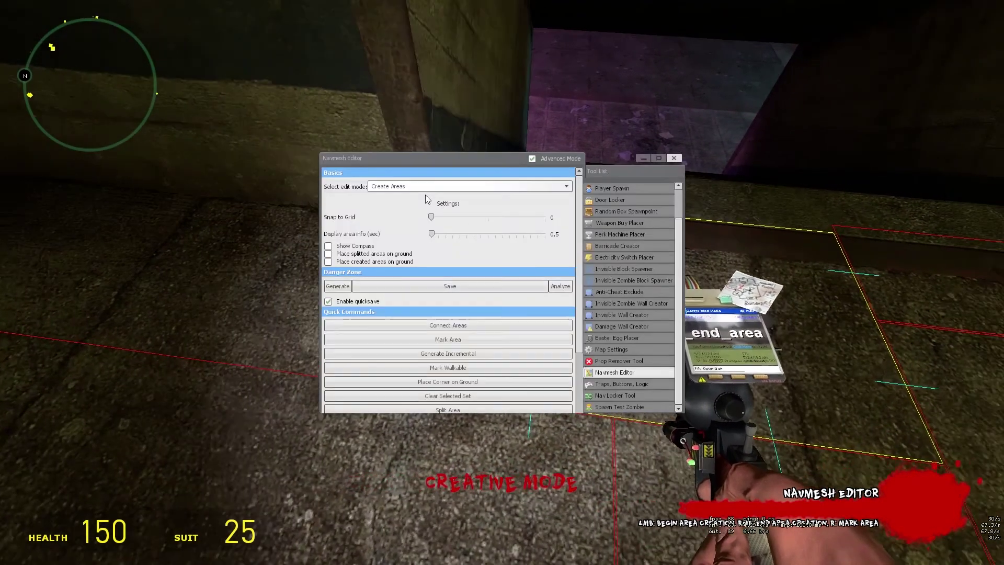
{"action": "key", "text": "w"}
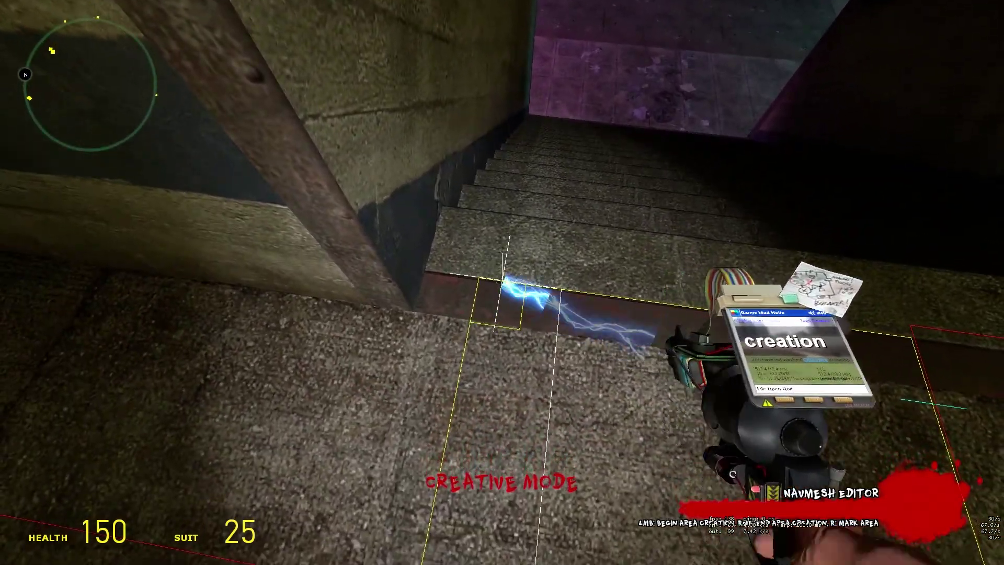
{"action": "key", "text": "w"}
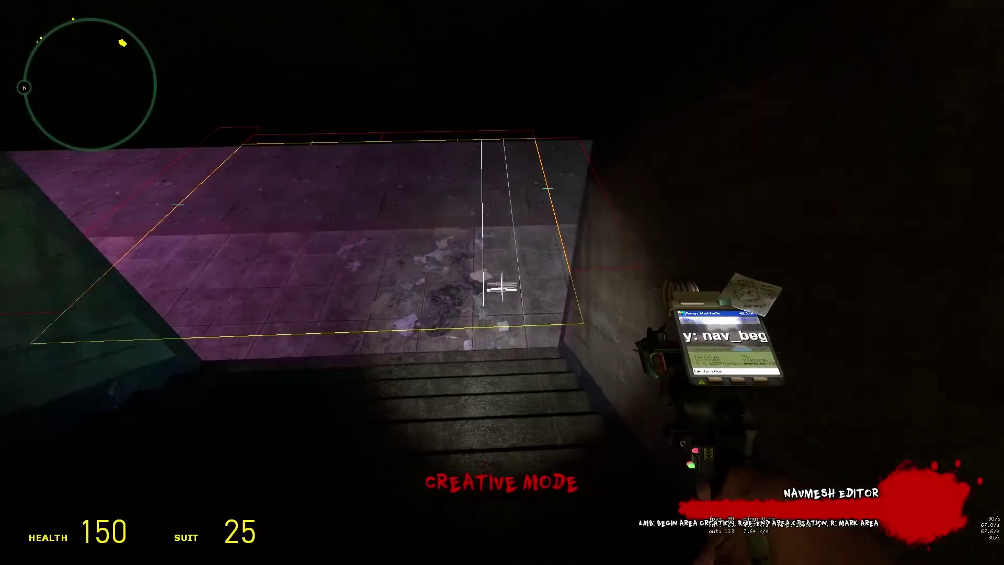
{"action": "key", "text": "w"}
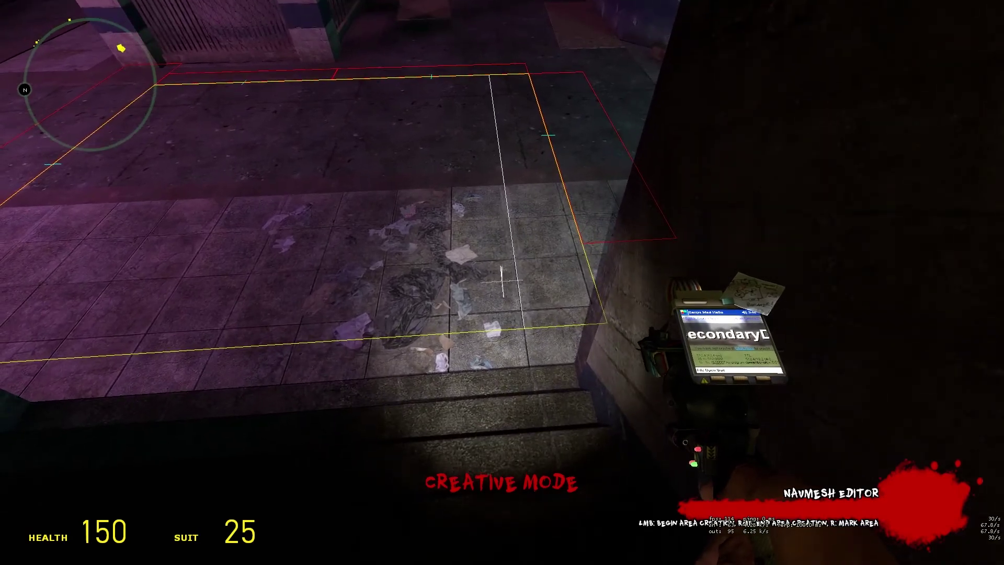
Step: Set the edit mode to Corners for the staircase area
{"action": "key", "text": "q"}
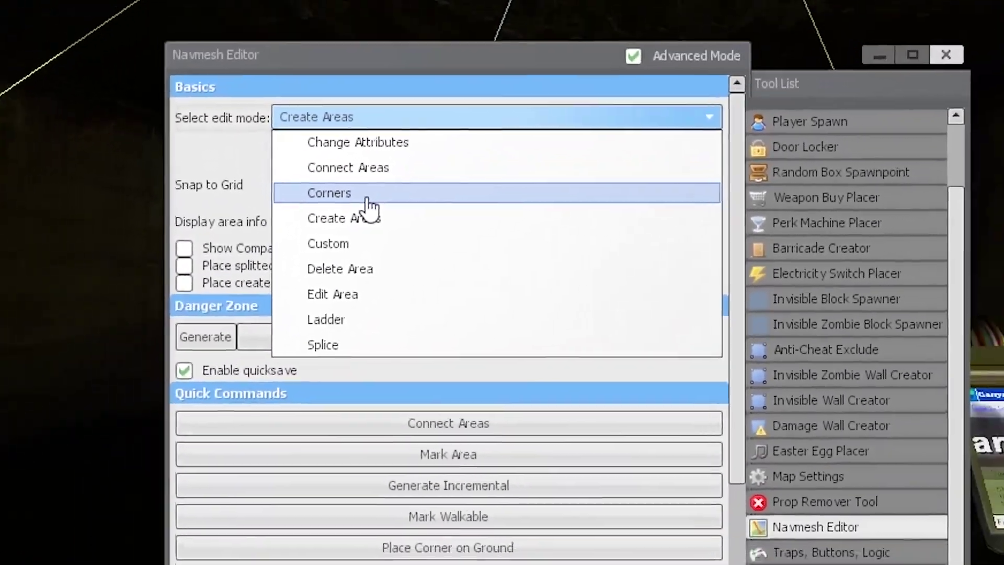
{"action": "left_click", "coordinate": [368, 198]}
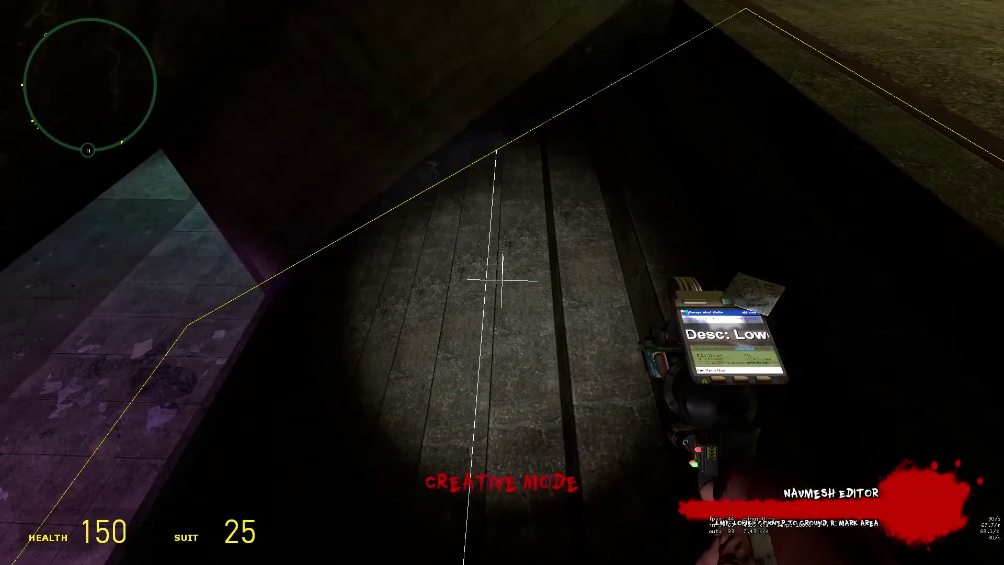
Step: Switch the edit mode to Splice and split the staircase area at the white line near the foot of the stairs
{"action": "key", "text": "q"}
{"action": "left_click", "coordinate": [411, 291]}
{"action": "left_click", "coordinate": [501, 283]}
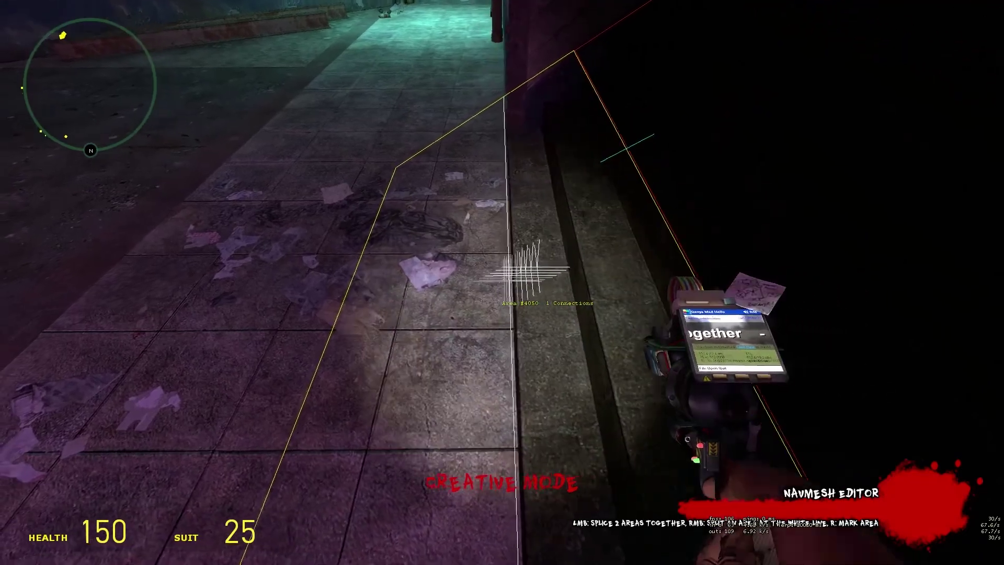
Step: Split the staircase area once more, set the edit mode to Corners and lower the corners of the split areas onto the steps
{"action": "left_click", "coordinate": [500, 280]}
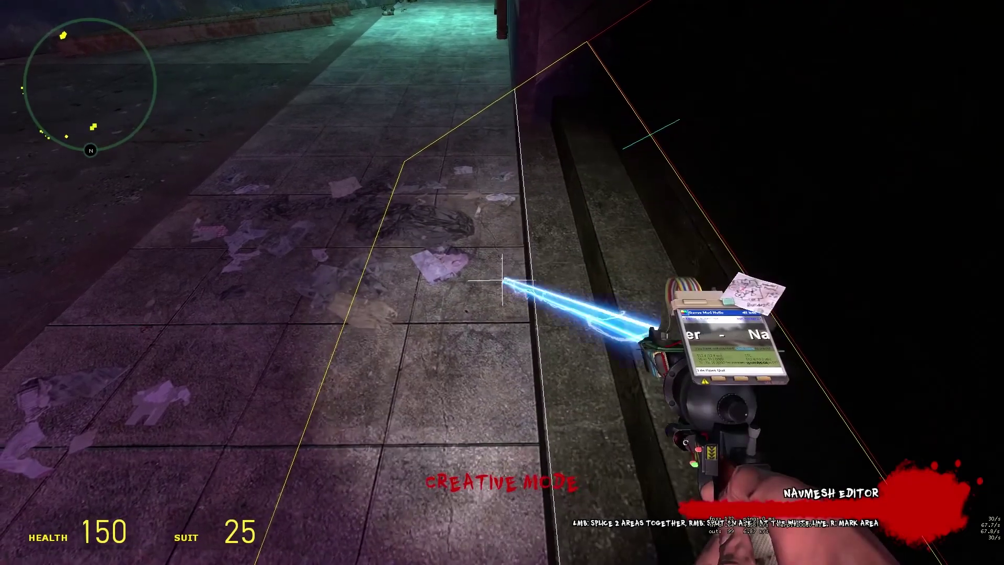
{"action": "key", "text": "q"}
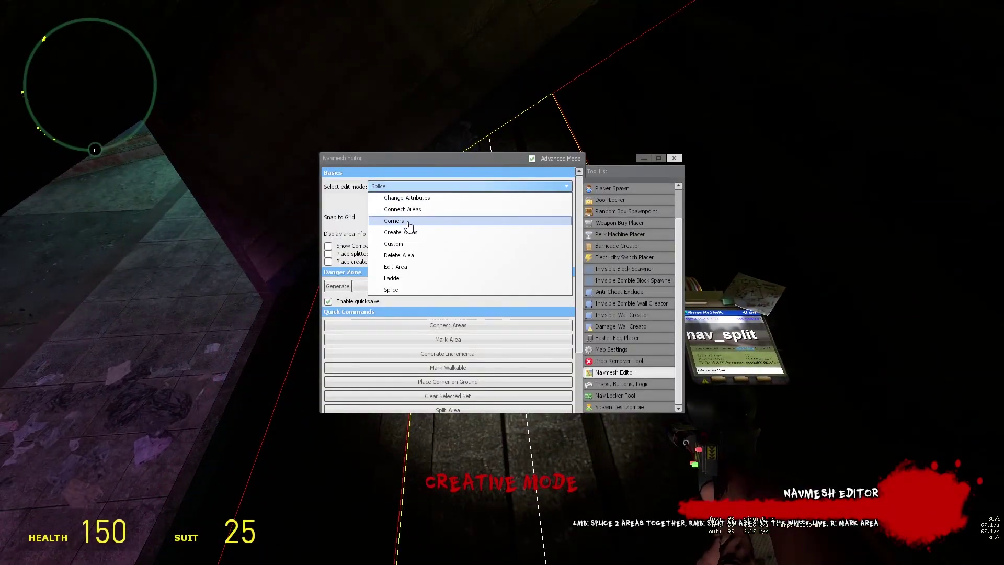
{"action": "left_click", "coordinate": [408, 225]}
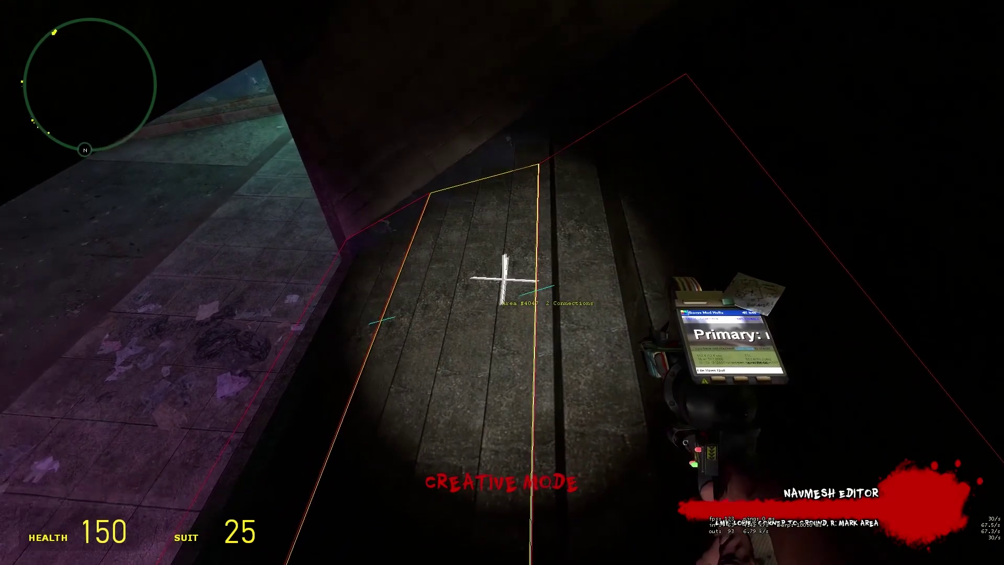
{"action": "left_click", "coordinate": [502, 280]}
{"action": "left_click", "coordinate": [503, 280]}
{"action": "key", "text": "a"}
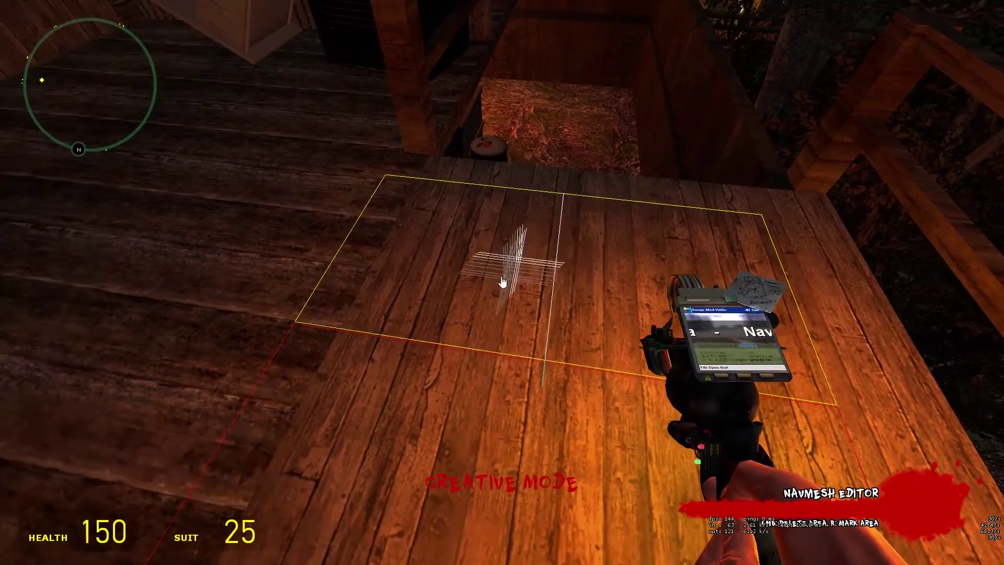
Step: Switch the edit mode to Create Areas and create an area over the wooden stairs, from the leaf-covered ground to the wooden deck
{"action": "key", "text": "q"}
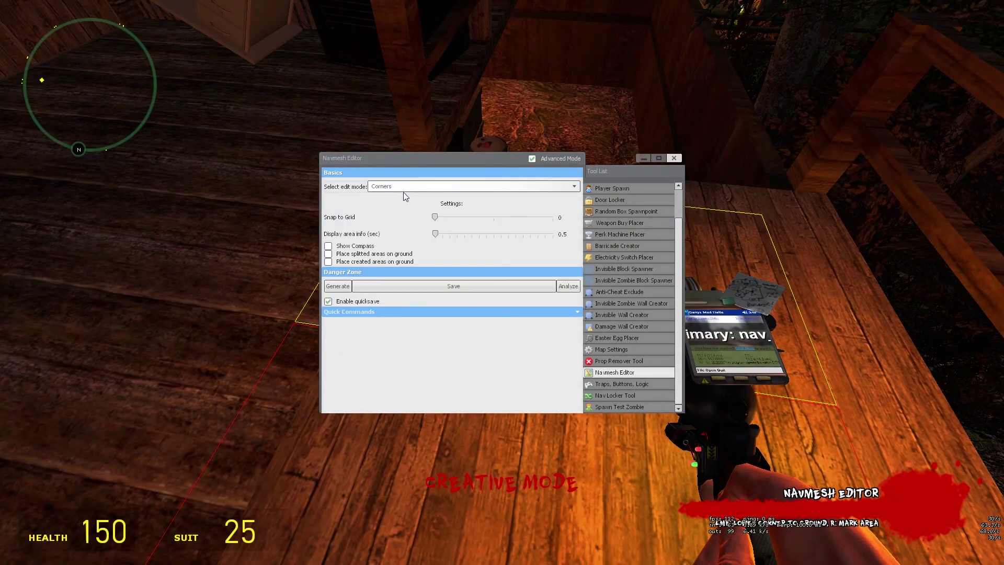
{"action": "key", "text": "q"}
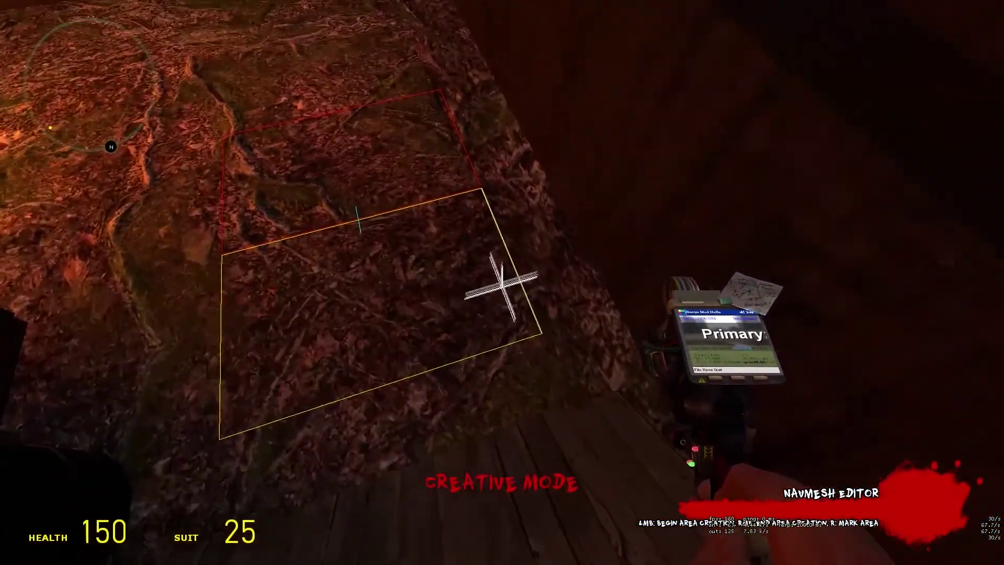
{"action": "left_click", "coordinate": [502, 282]}
{"action": "key", "text": "s"}
{"action": "key", "text": "q"}
Step: Lower the wooden stairs area's corners to the ground in Corners mode, split the area in Splice mode, and return to Corners
{"action": "left_click", "coordinate": [433, 187]}
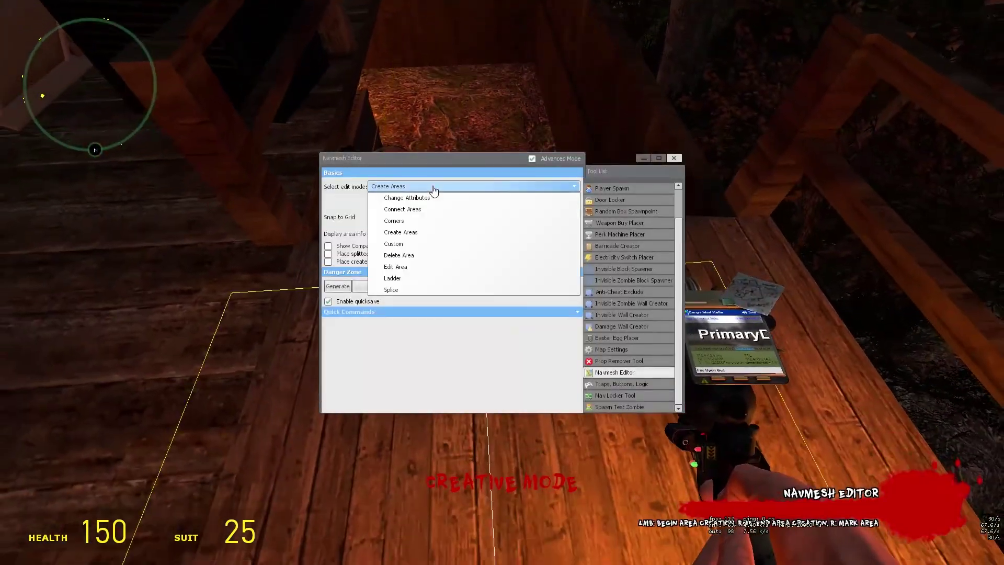
{"action": "left_click", "coordinate": [427, 221]}
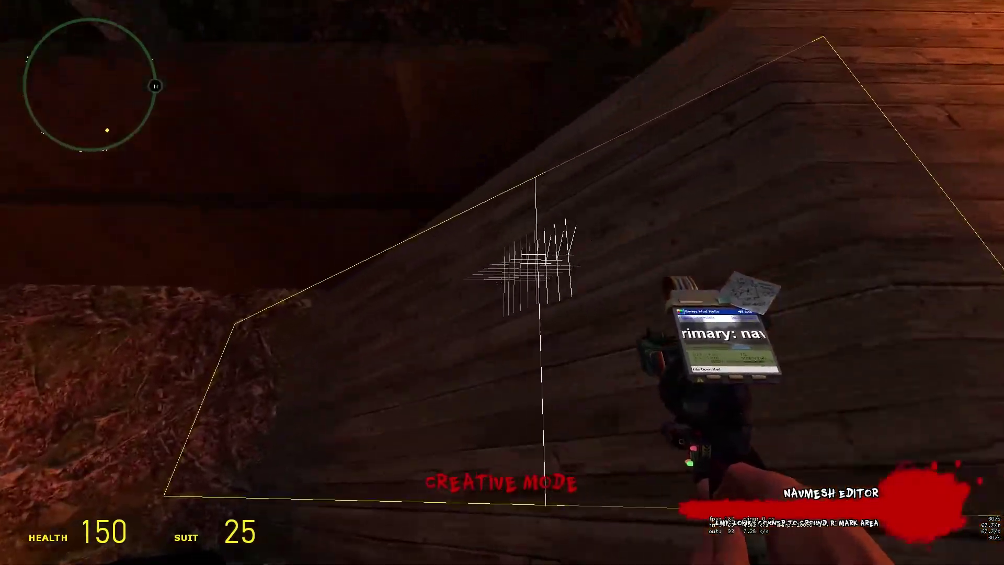
{"action": "key", "text": "q"}
{"action": "left_click", "coordinate": [438, 292]}
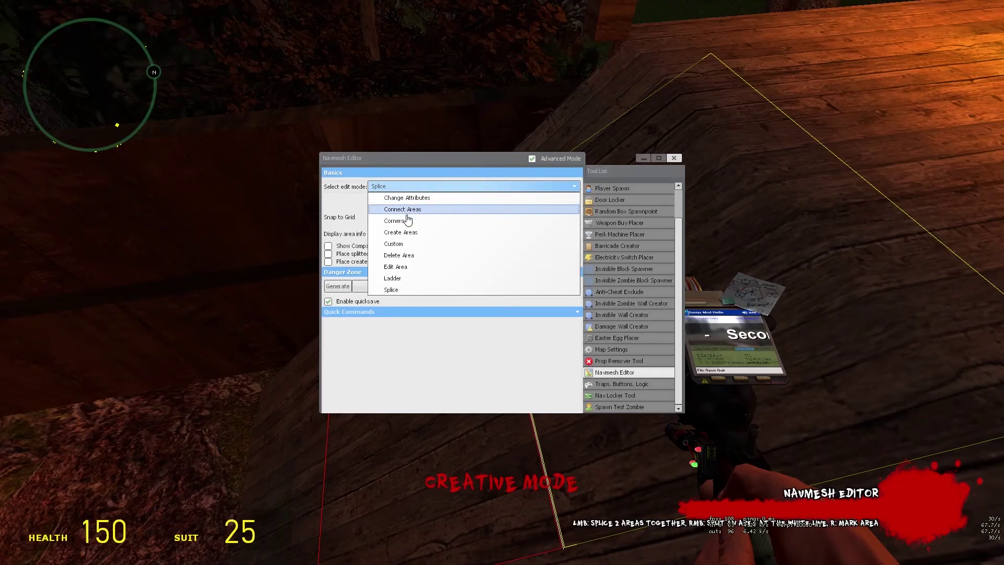
{"action": "left_click", "coordinate": [402, 222]}
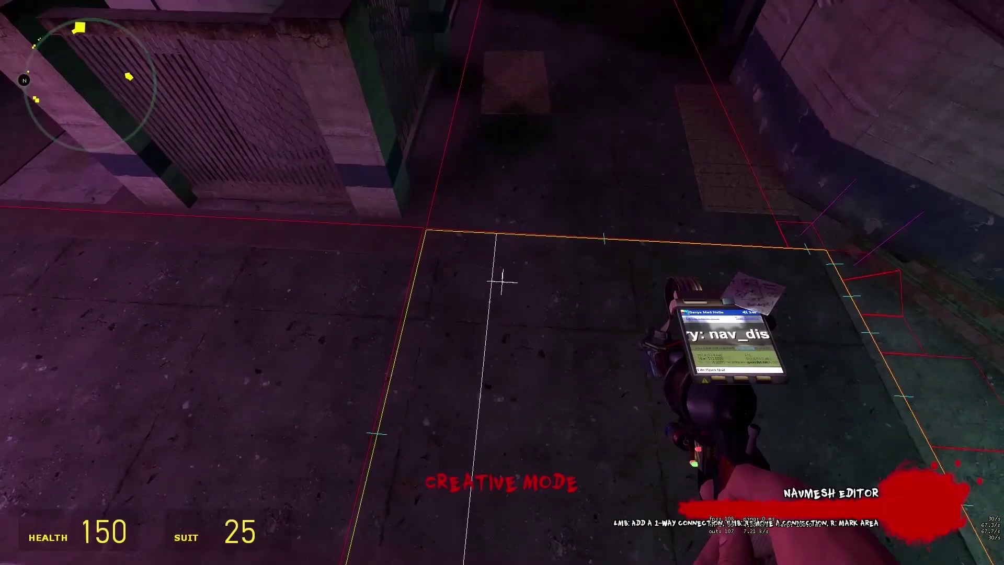
Step: Split the floor areas in front of the fenced enclosure in Splice mode, and set the edit mode back to Connect Areas
{"action": "key", "text": "c"}
{"action": "left_click", "coordinate": [421, 290]}
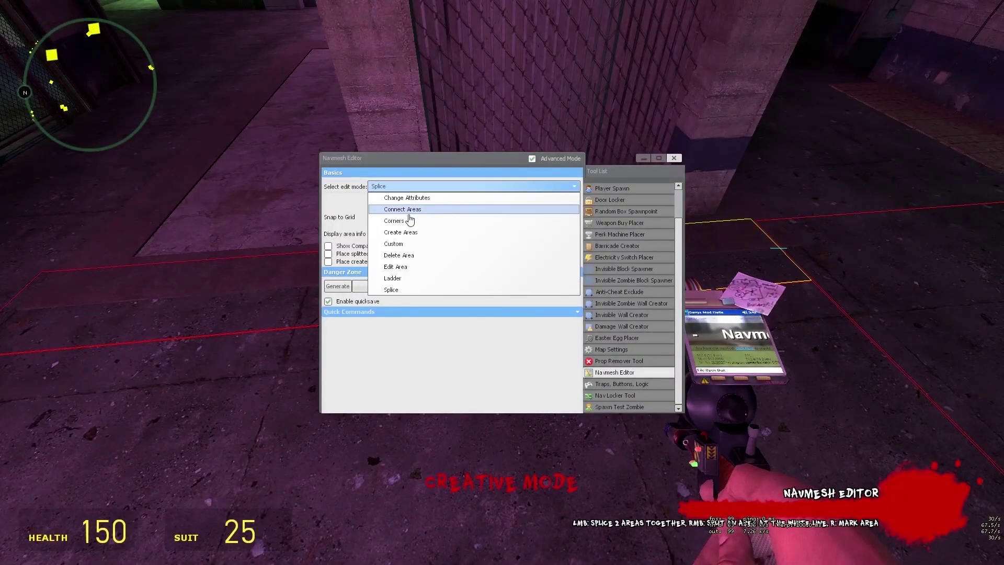
{"action": "left_click", "coordinate": [409, 210]}
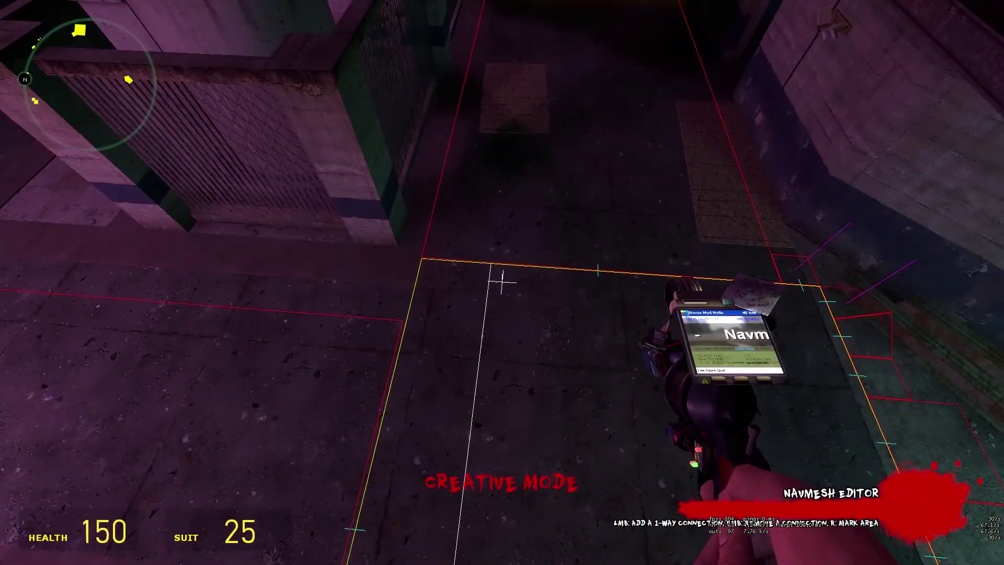
Step: Split off a small area at the enclosure's corner pillar in Splice mode, and connect it to the neighbouring floor area in Connect Areas mode
{"action": "key", "text": "q"}
{"action": "left_click", "coordinate": [432, 186]}
{"action": "left_click", "coordinate": [415, 292]}
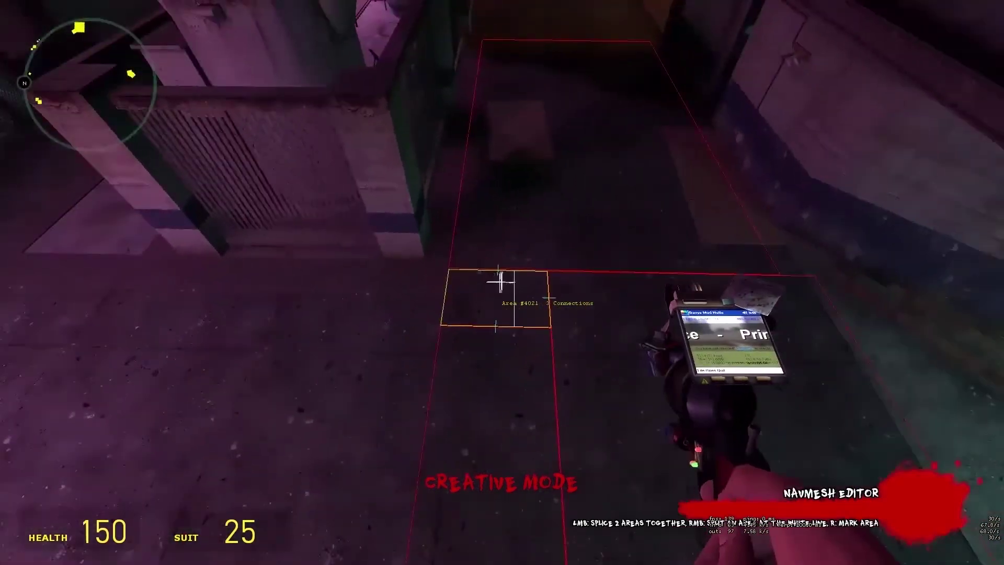
{"action": "key", "text": "q"}
{"action": "left_click", "coordinate": [414, 187]}
{"action": "left_click", "coordinate": [410, 211]}
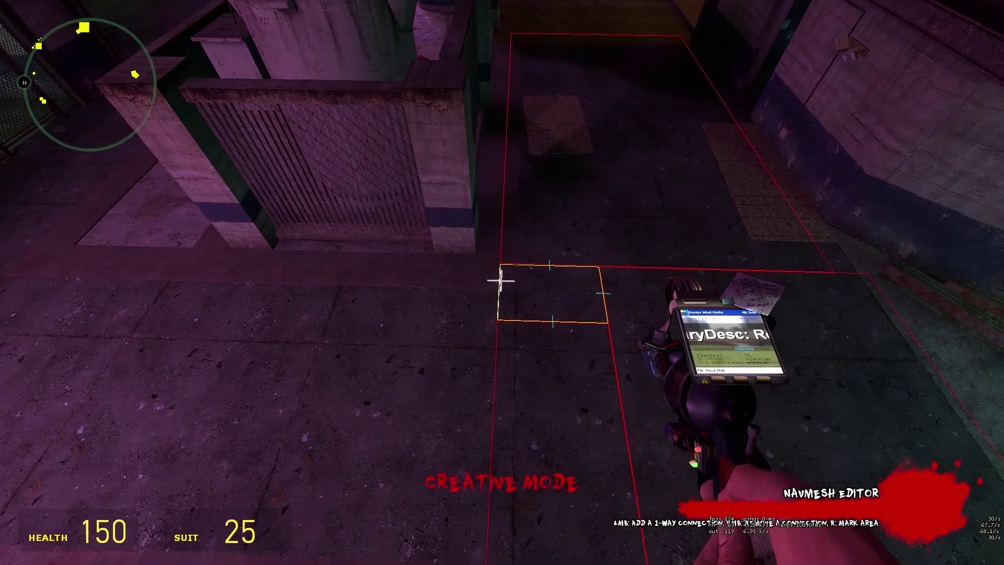
{"action": "left_click", "coordinate": [500, 280]}
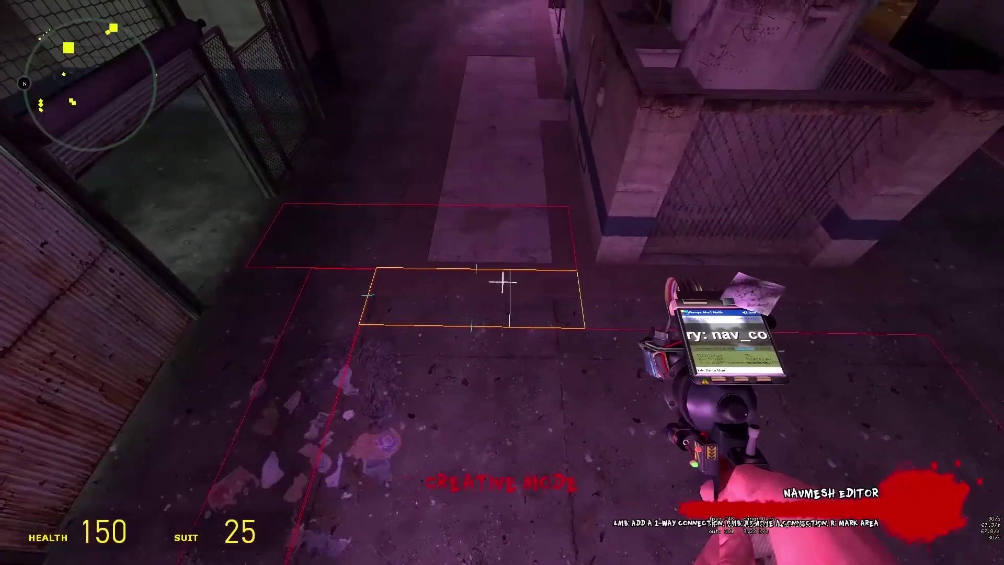
Step: Split the floor area at the enclosure's other corner, near the corrugated metal wall, and connect the resulting piece to its neighbour
{"action": "key", "text": "q"}
{"action": "left_click", "coordinate": [444, 186]}
{"action": "left_click", "coordinate": [423, 296]}
{"action": "left_click", "coordinate": [501, 283]}
{"action": "key", "text": "q"}
{"action": "left_click", "coordinate": [427, 190]}
{"action": "left_click", "coordinate": [403, 208]}
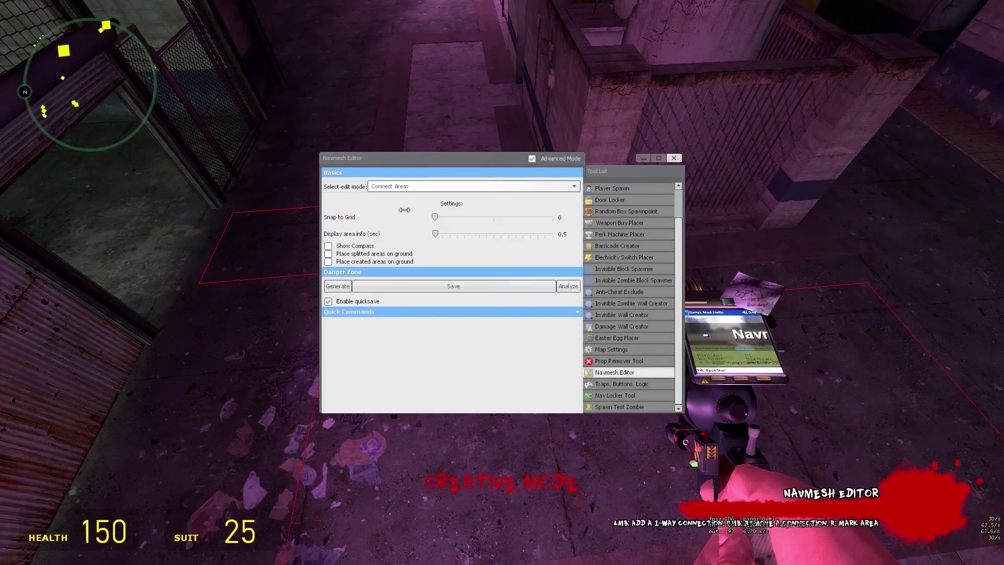
{"action": "left_click", "coordinate": [502, 283]}
Step: Switch to the Spawn Test Zombie tool and create a test zombie on the floor beside the fenced enclosure
{"action": "key", "text": "q"}
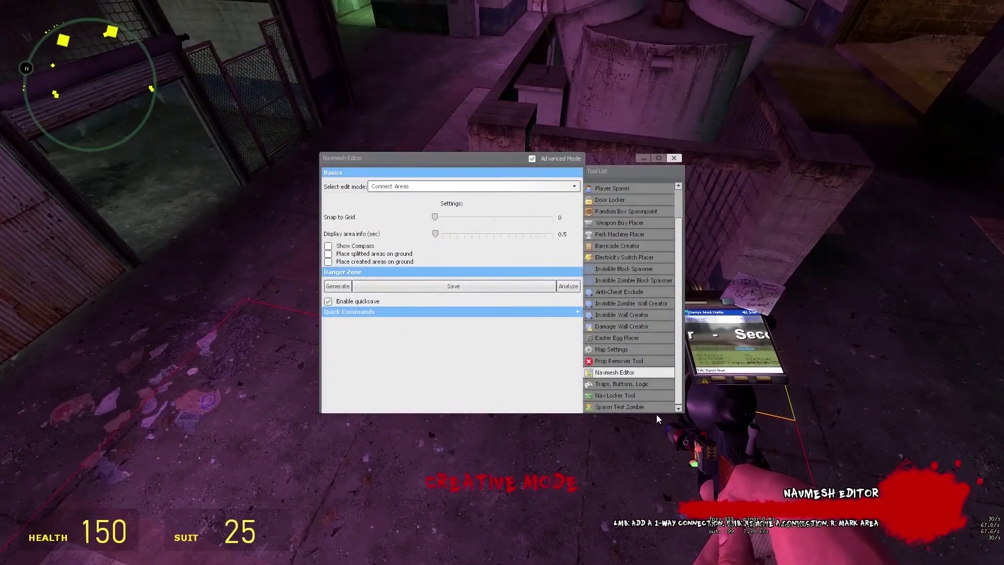
{"action": "left_click", "coordinate": [619, 407]}
{"action": "left_click", "coordinate": [502, 283]}
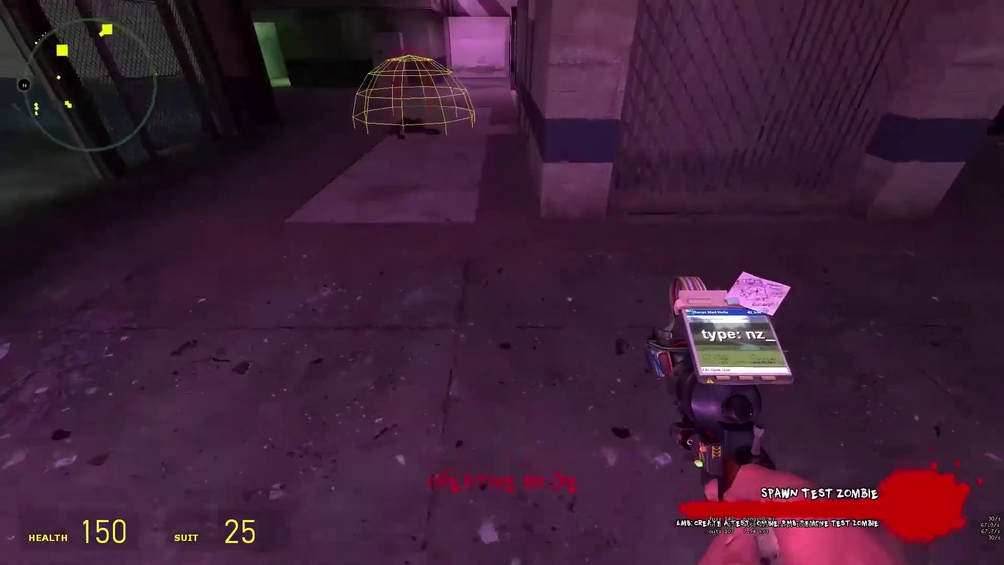
{"action": "key", "text": "d"}
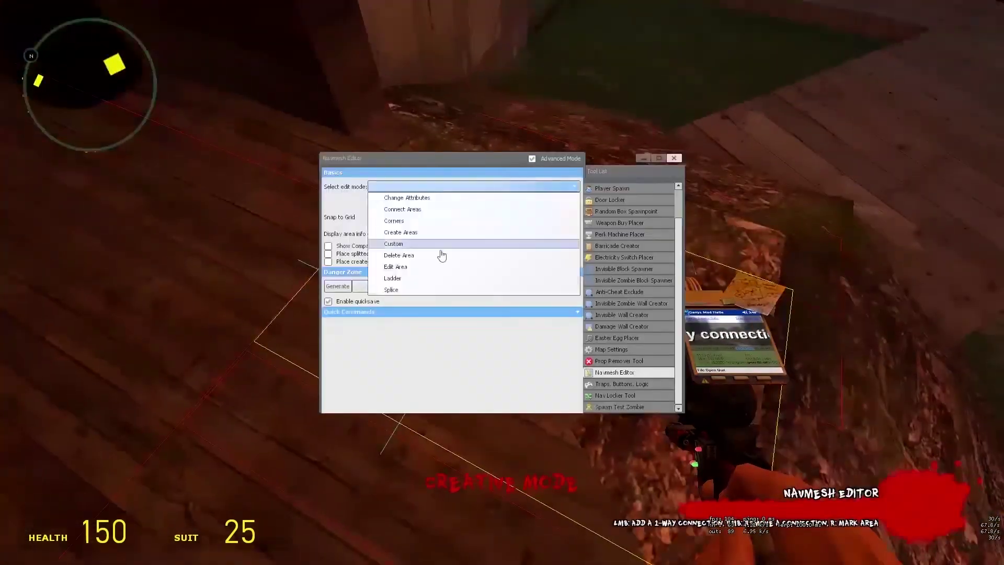
Step: Set the Navmesh Editor's edit mode to Create Areas and create an area at the leaf-covered mound on the wooden floor
{"action": "key", "text": "q"}
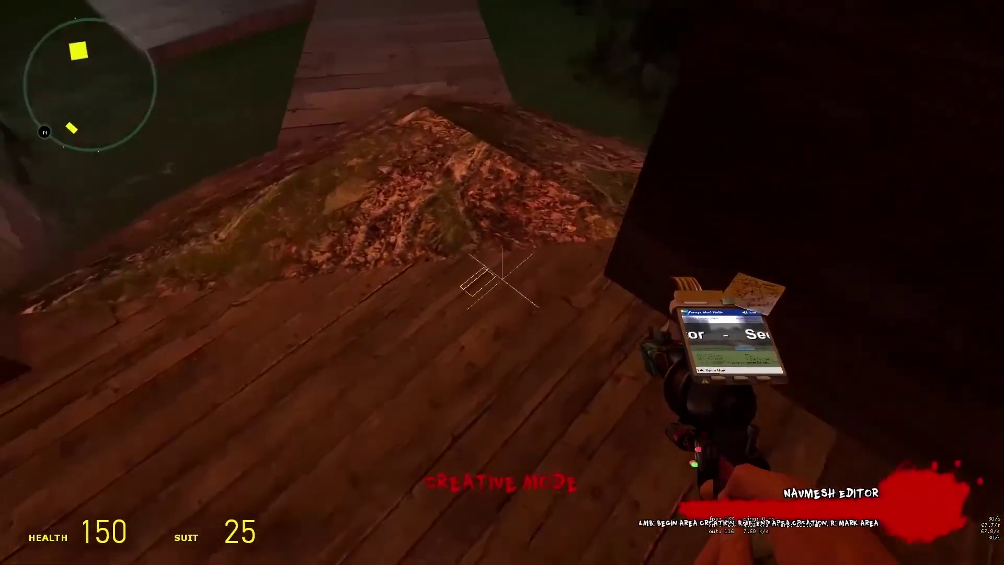
{"action": "right_click", "coordinate": [502, 282]}
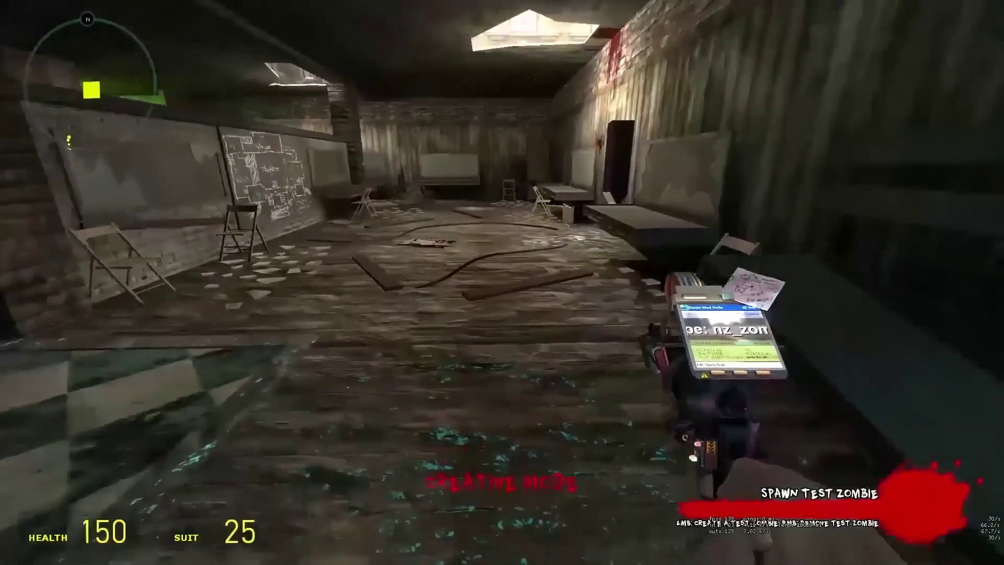
Step: Create a test zombie in the wood-floored room behind the double metal door
{"action": "left_click", "coordinate": [502, 282]}
{"action": "key", "text": "s"}
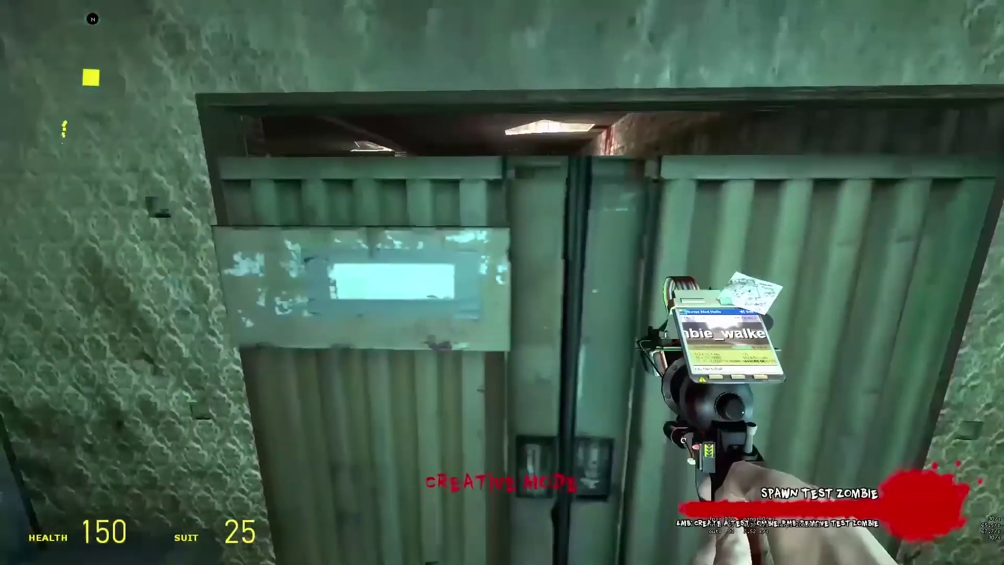
Step: Switch to the Nav Locker Tool and link the area in front of the 1000-point metal door to that door
{"action": "key", "text": "s"}
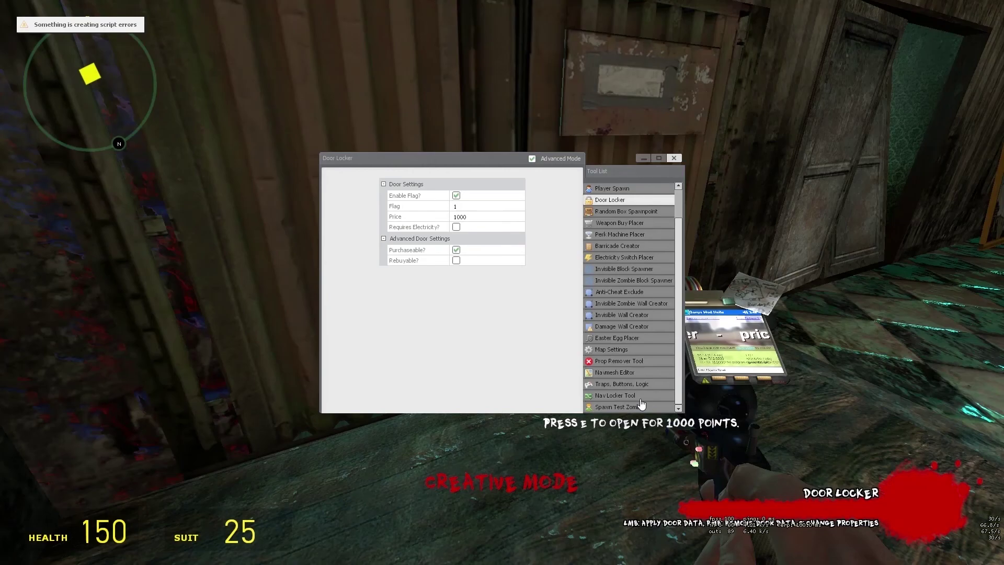
{"action": "left_click", "coordinate": [639, 397]}
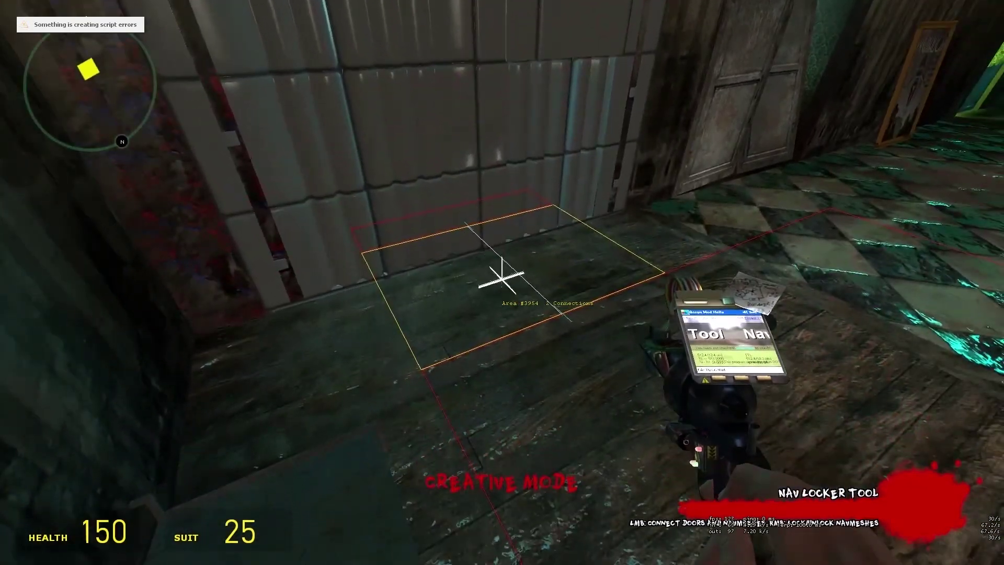
Step: Run developer 1 in the console, and create a test zombie to check its path at the locked metal door
{"action": "key", "text": "grave"}
{"action": "type", "text": "dev"}
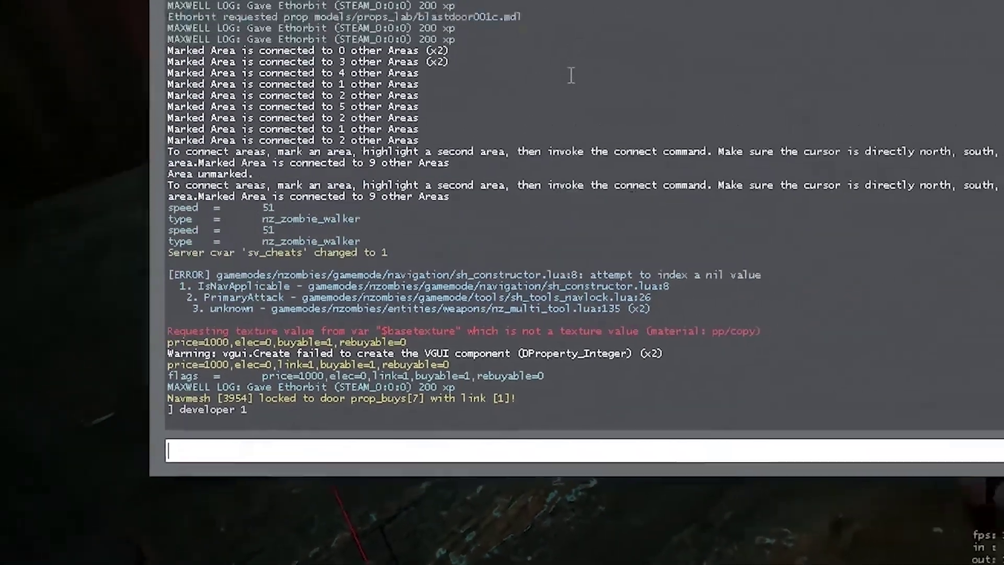
{"action": "key", "text": "Escape"}
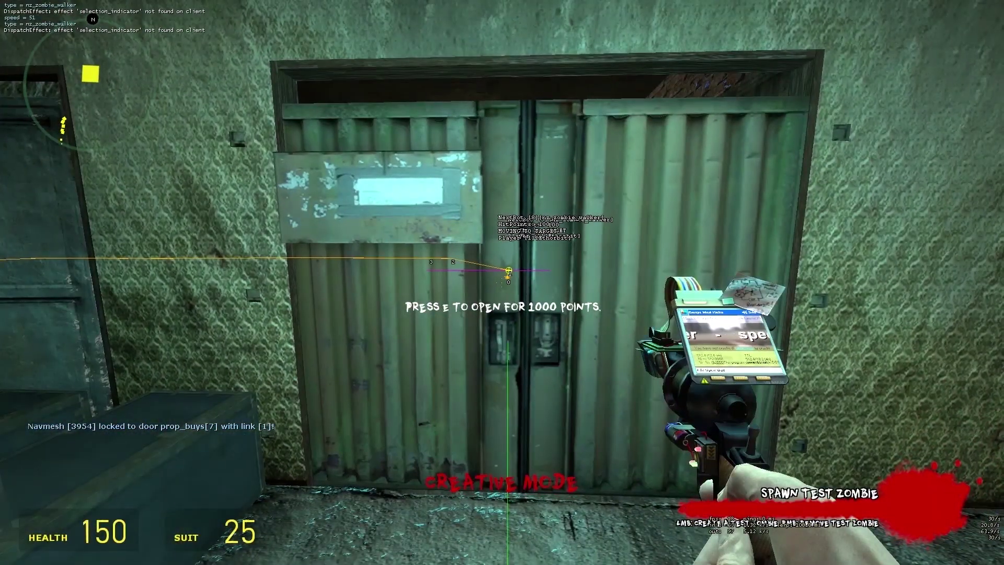
{"action": "key", "text": "w"}
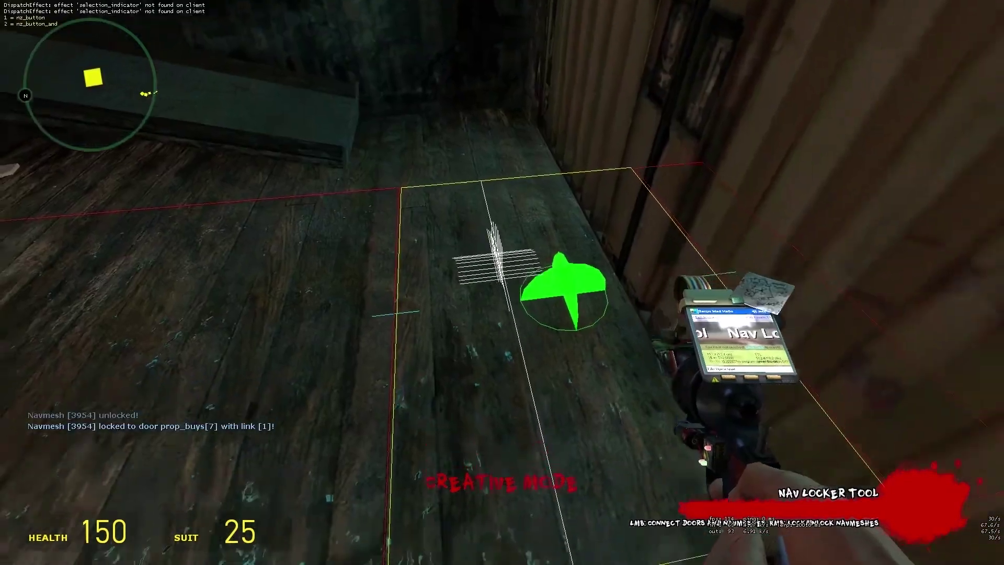
Step: Switch to the Navmesh Editor, set the edit mode to Splice and splice the areas around the metal door's threshold
{"action": "key", "text": "c"}
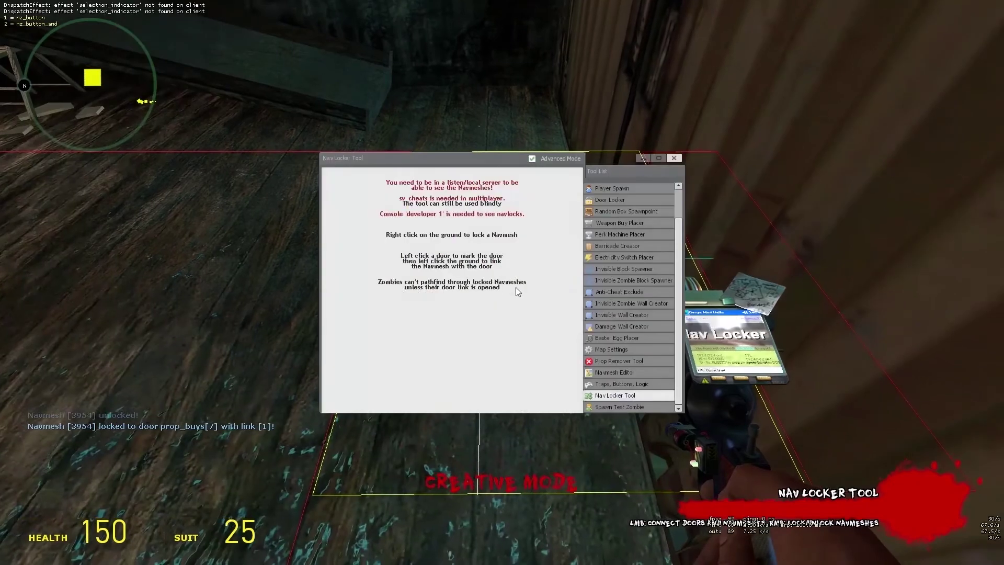
{"action": "left_click", "coordinate": [590, 373]}
{"action": "left_click", "coordinate": [395, 187]}
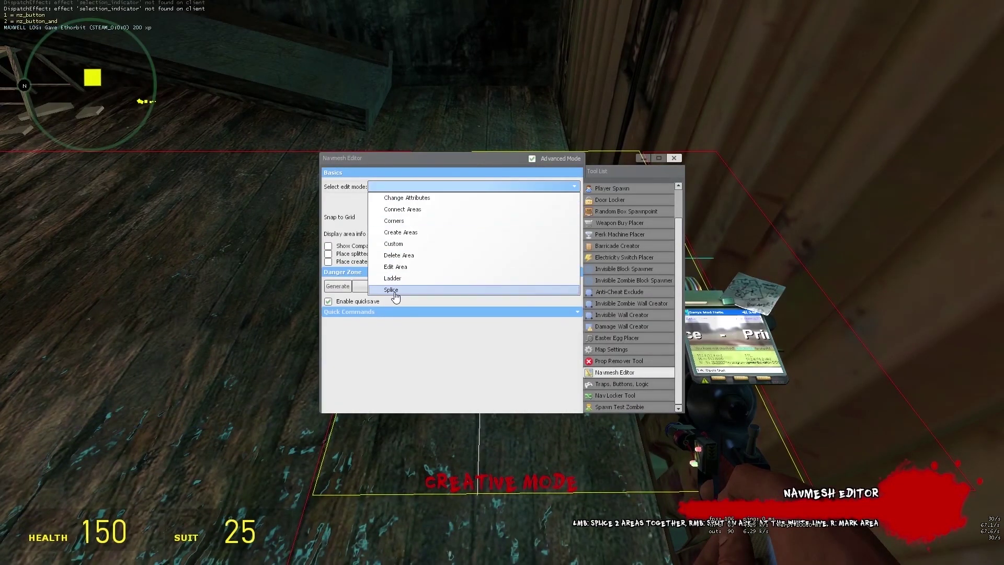
{"action": "left_click", "coordinate": [394, 292]}
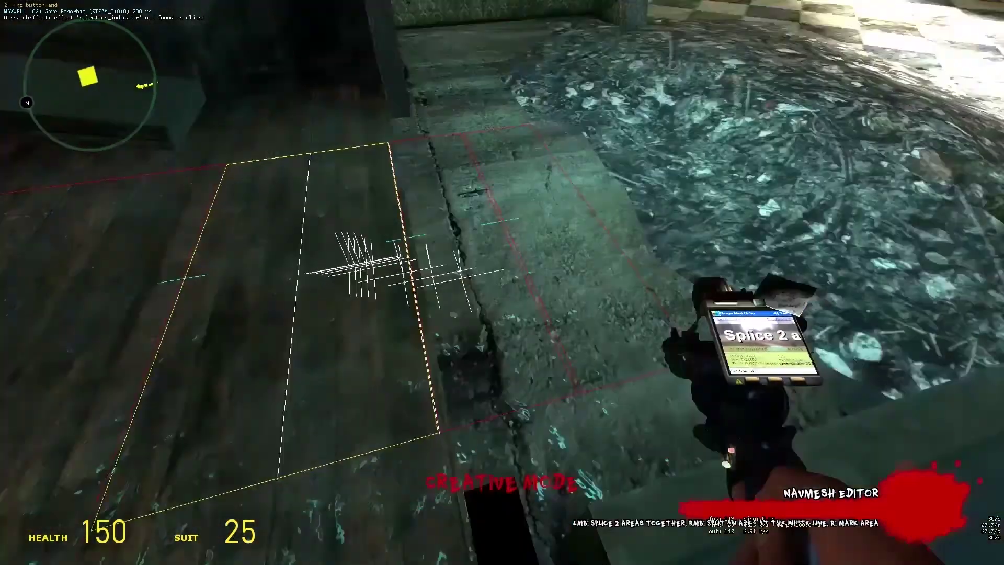
{"action": "key", "text": "d"}
{"action": "key", "text": "w"}
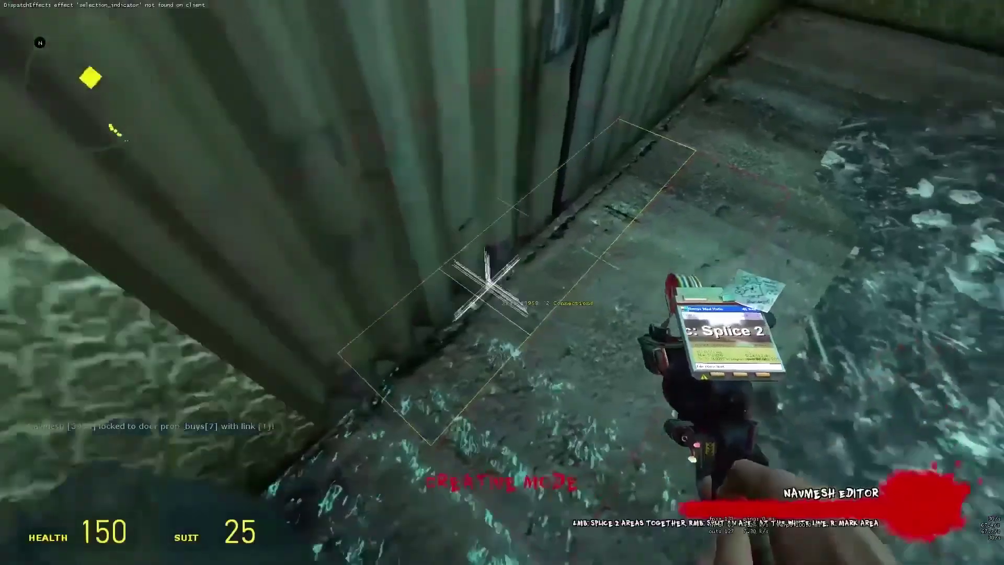
Step: Set the edit mode to Delete Area and delete the areas along the metal door's threshold
{"action": "key", "text": "q"}
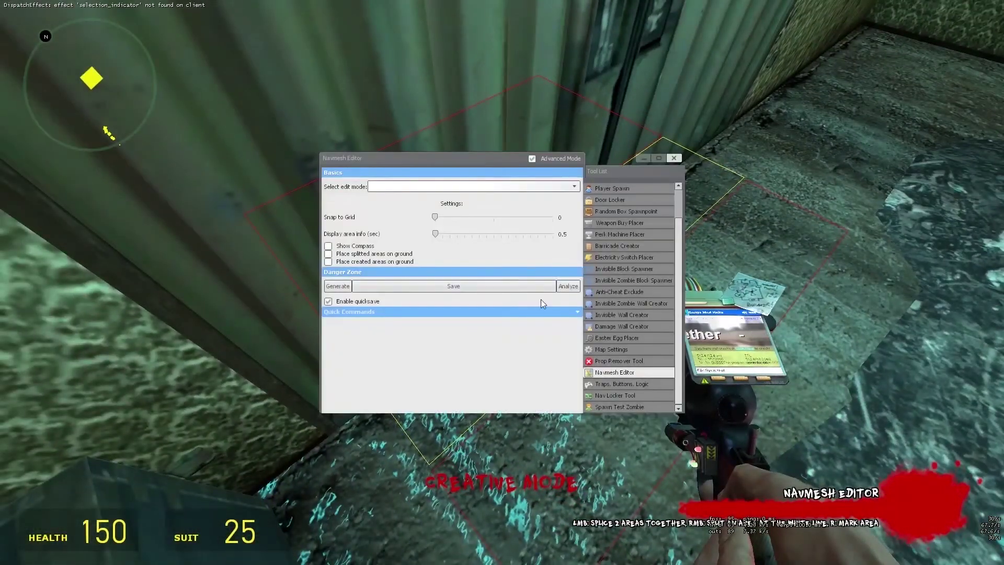
{"action": "left_click", "coordinate": [435, 187]}
{"action": "left_click", "coordinate": [417, 256]}
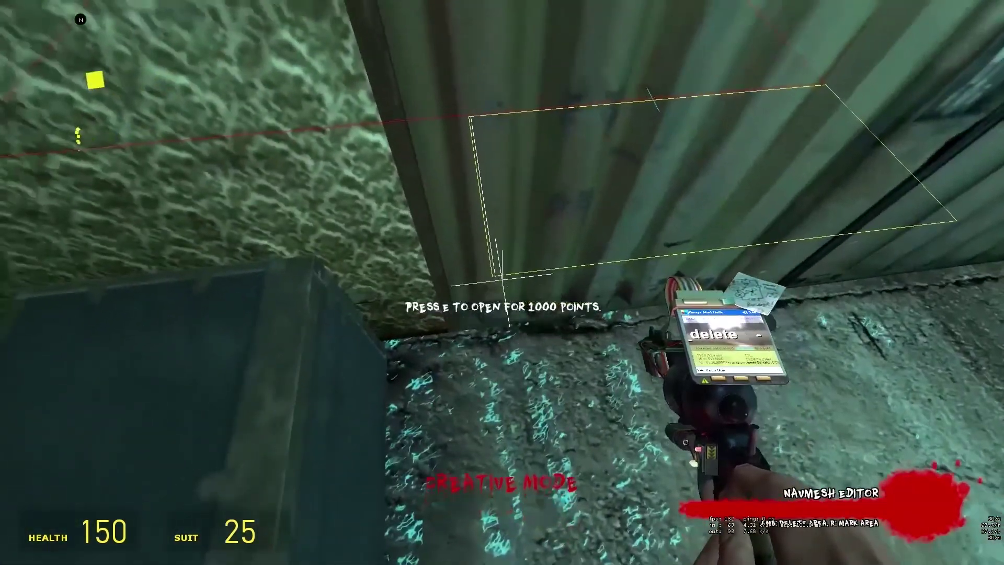
Step: Use the Create Areas mode to make an area along the metal door's threshold, and connect it to the adjoining area using Connect Areas
{"action": "key", "text": "q"}
{"action": "left_click", "coordinate": [412, 187]}
{"action": "left_click", "coordinate": [416, 231]}
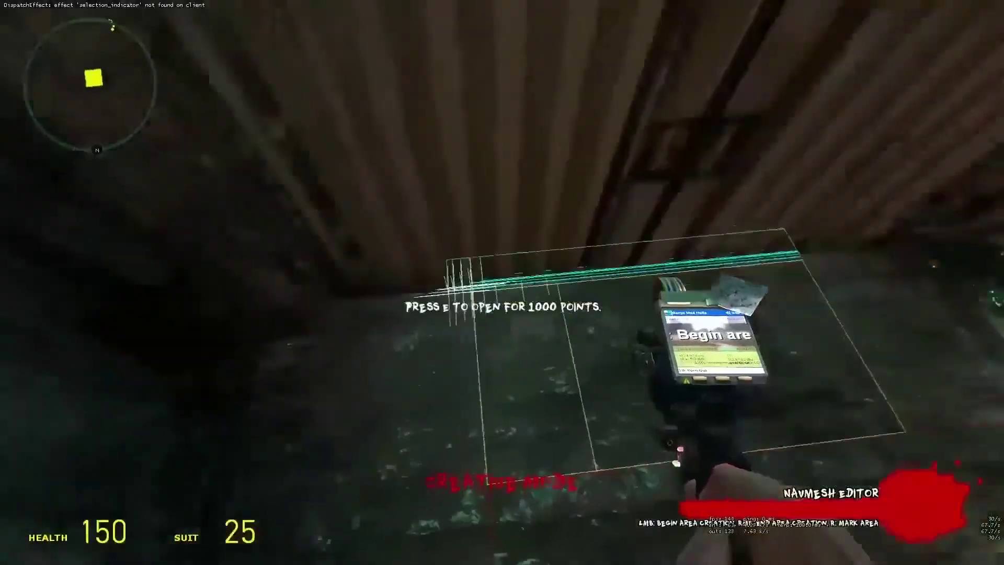
{"action": "key", "text": "w"}
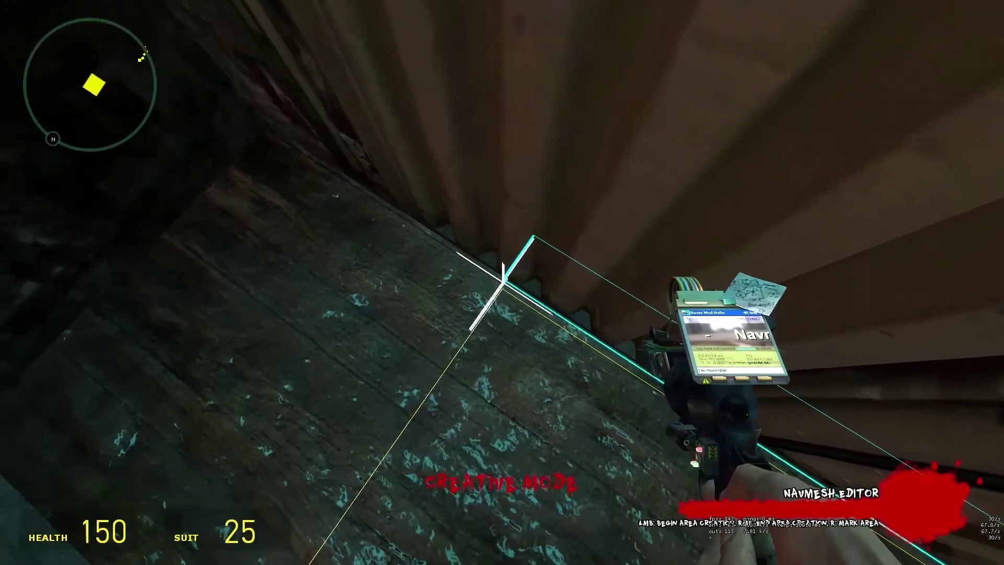
{"action": "right_click", "coordinate": [502, 282]}
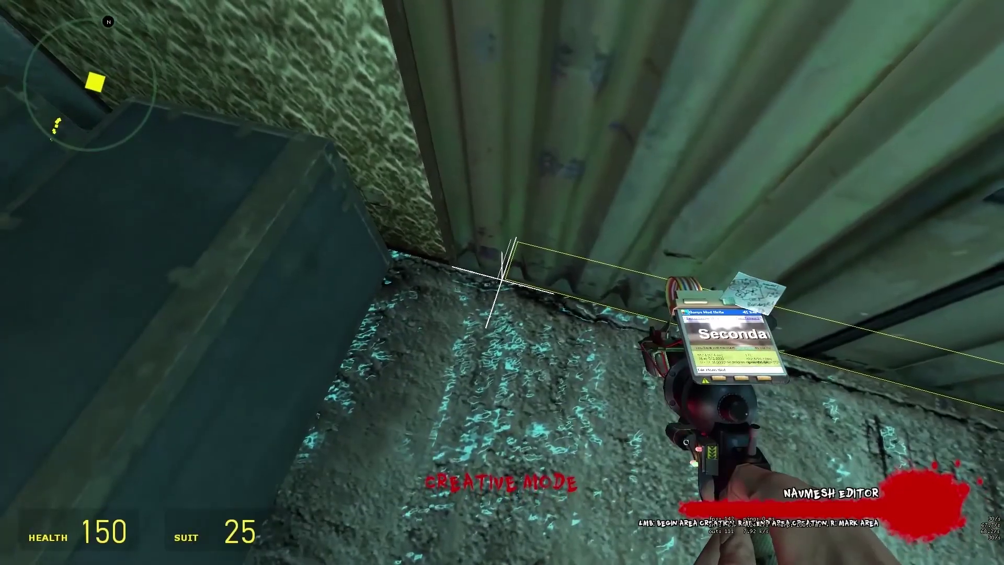
{"action": "left_click", "coordinate": [502, 283]}
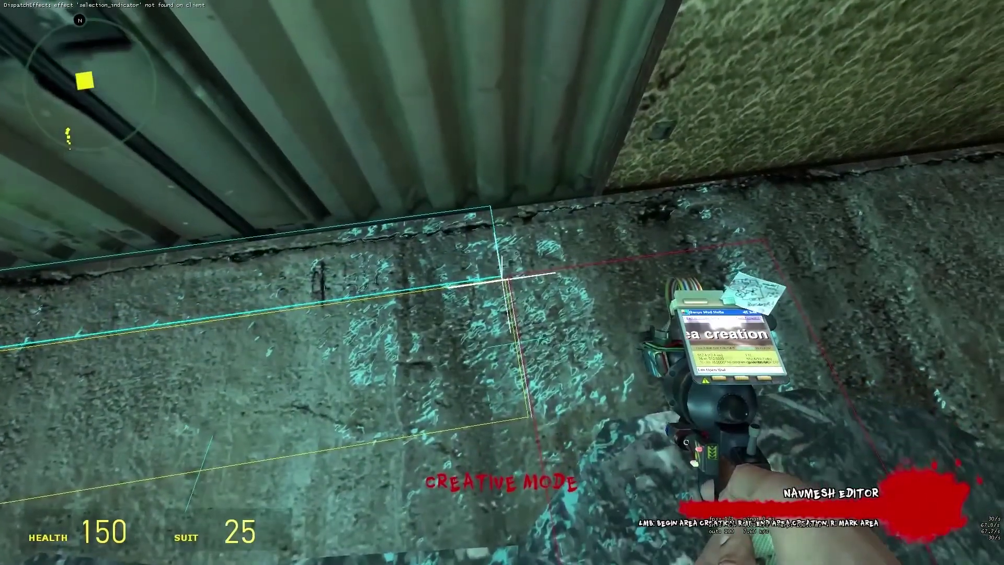
{"action": "key", "text": "q"}
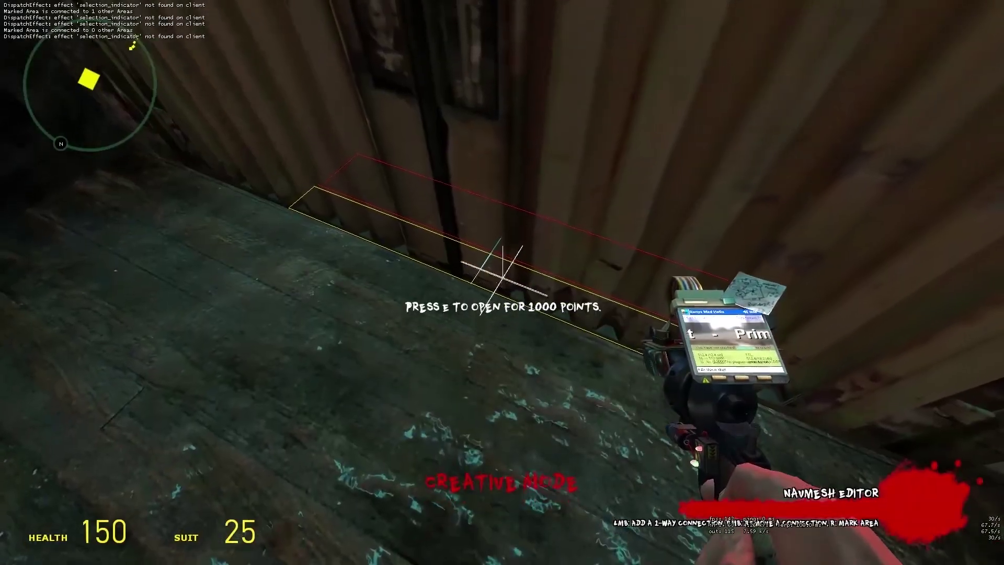
{"action": "left_click", "coordinate": [502, 283]}
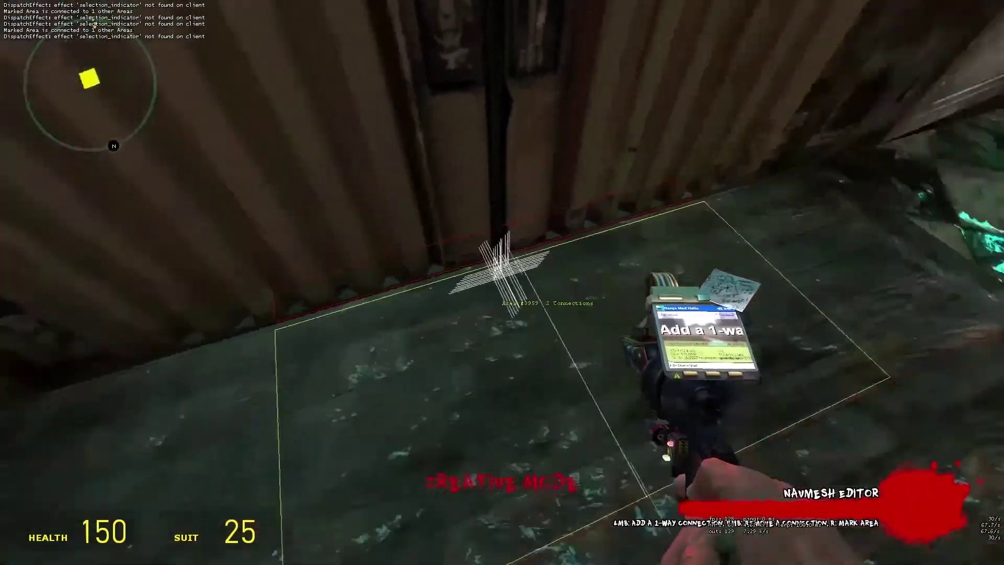
Step: Switch to the Nav Locker Tool and link the new threshold area to the 1000-point metal door
{"action": "key", "text": "q"}
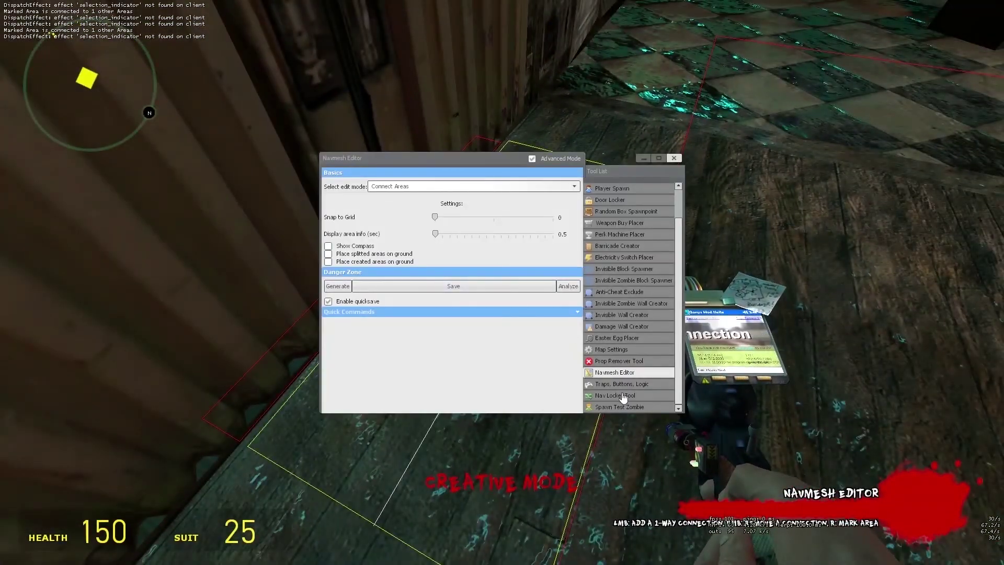
{"action": "left_click", "coordinate": [624, 398]}
{"action": "left_click", "coordinate": [502, 282]}
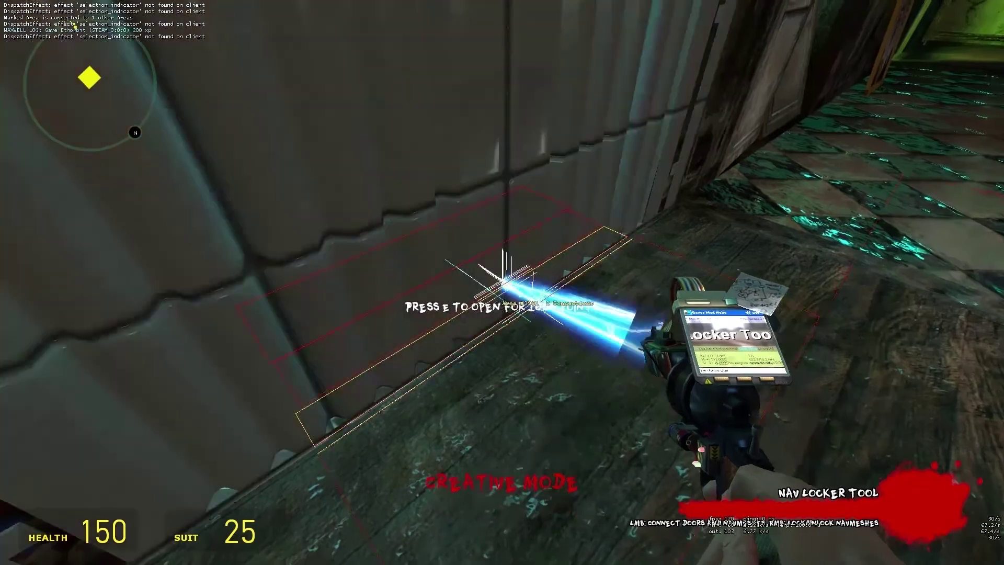
{"action": "left_click", "coordinate": [502, 282]}
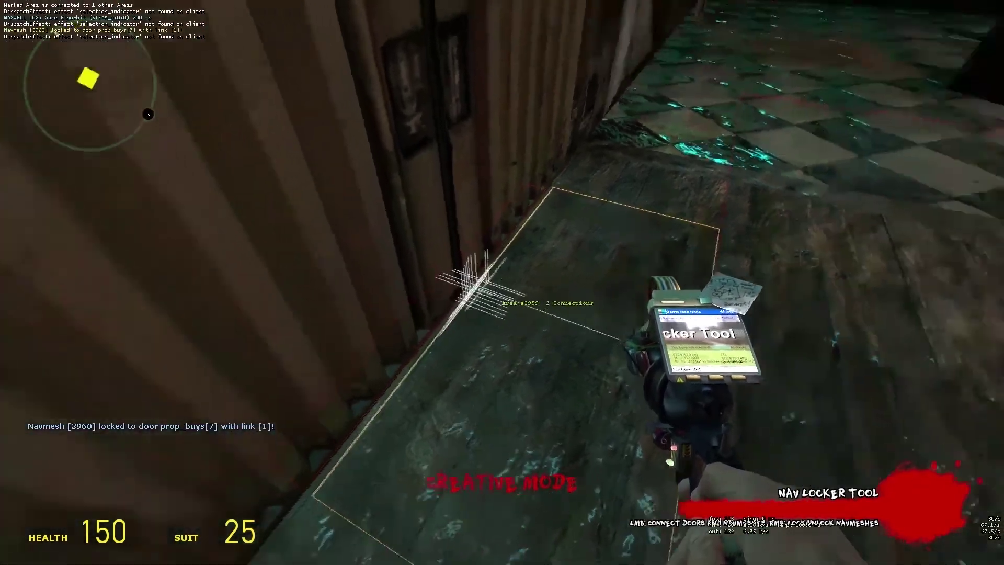
Step: Switch to Spawn Test Zombie, create a test zombie to check its path around the locked metal door, and open the console
{"action": "key", "text": "q"}
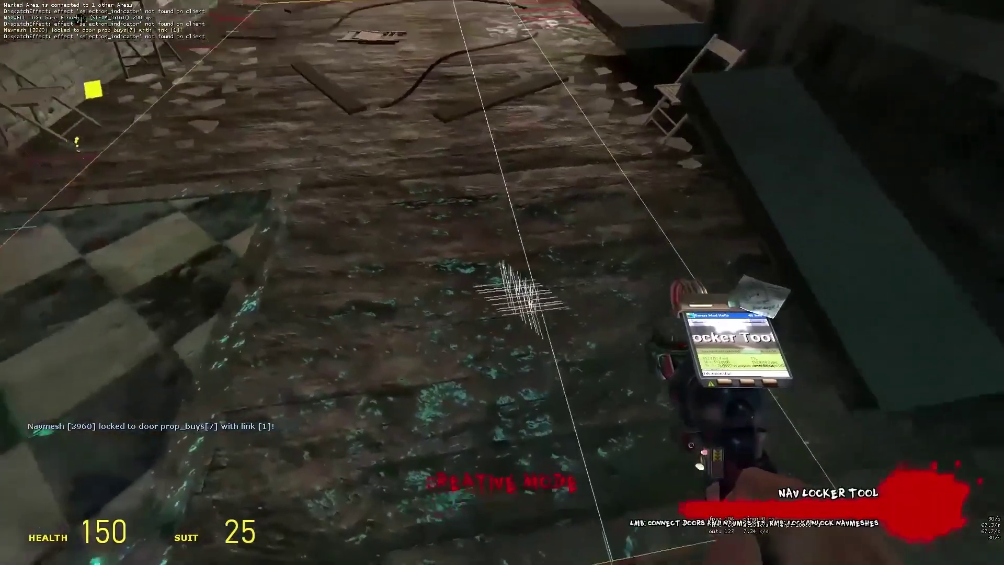
{"action": "key", "text": "q"}
{"action": "left_click", "coordinate": [620, 406]}
{"action": "left_click", "coordinate": [502, 283]}
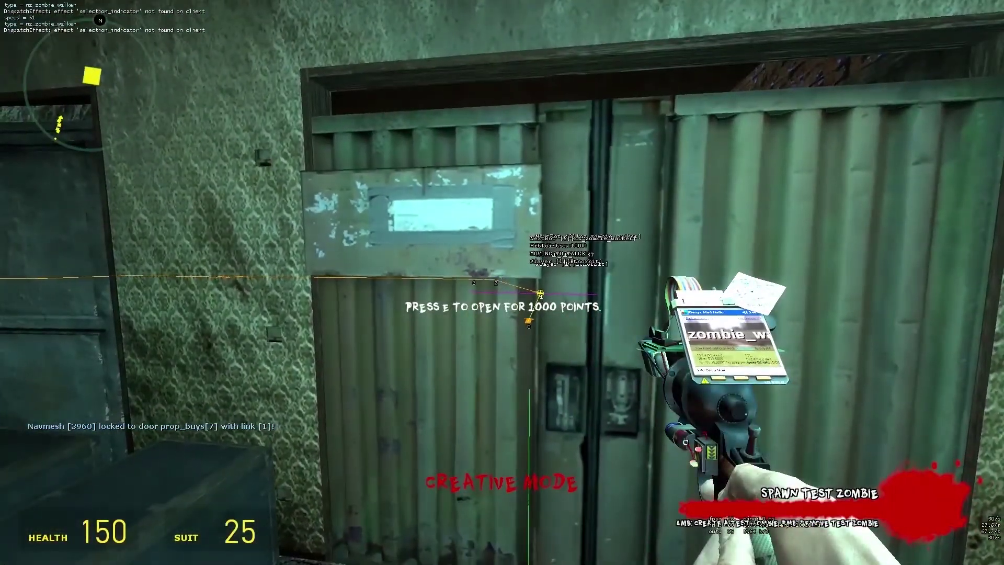
{"action": "key", "text": "w"}
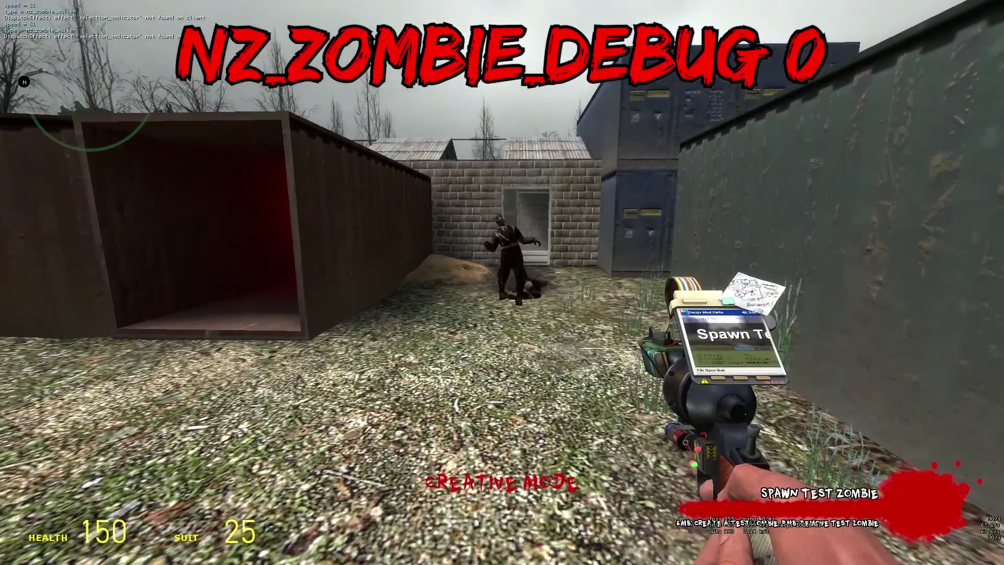
{"action": "key", "text": "grave"}
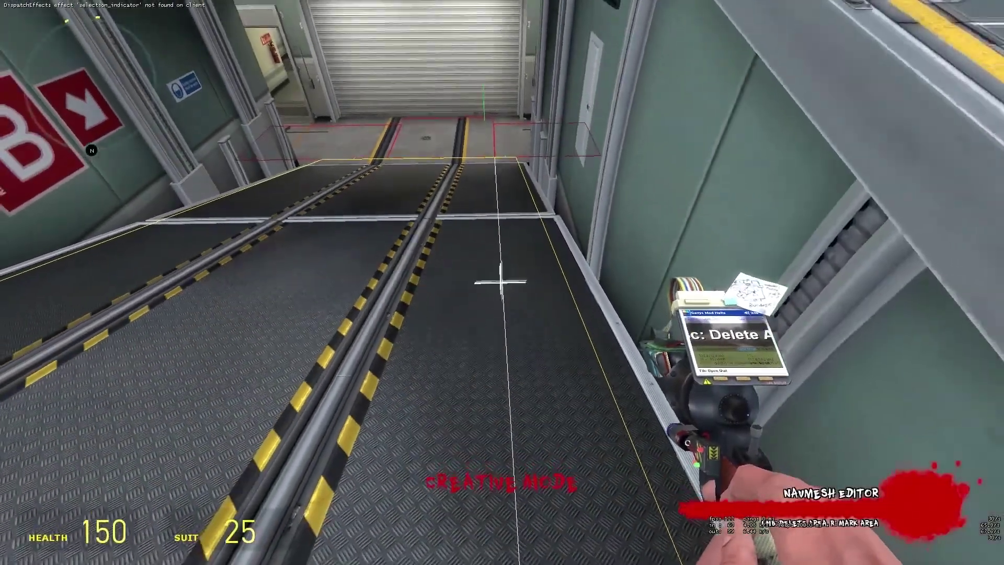
Step: Split the ramp's areas along its side edges in Splice mode, and delete the narrow edge strips in Delete Area mode
{"action": "key", "text": "d"}
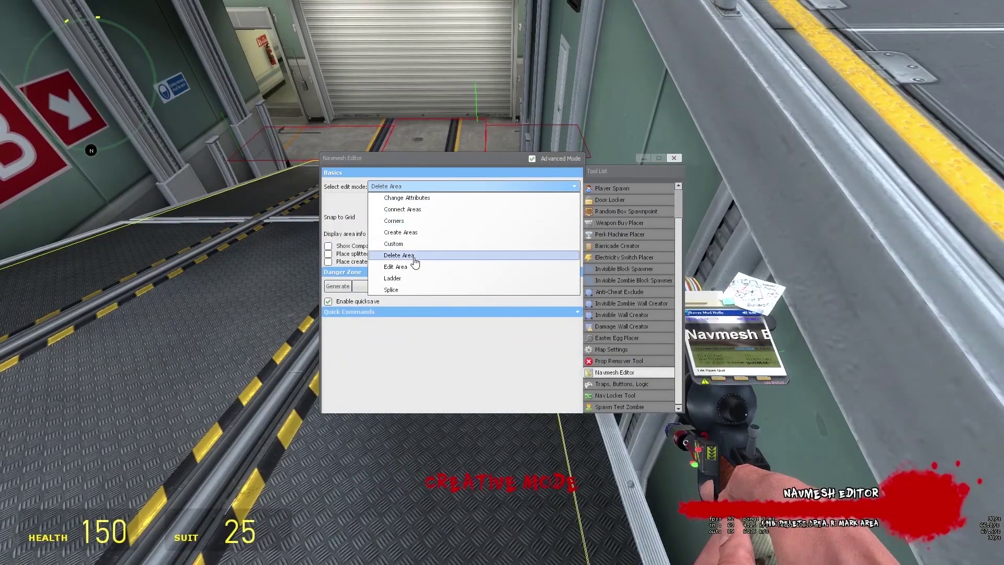
{"action": "left_click", "coordinate": [409, 289]}
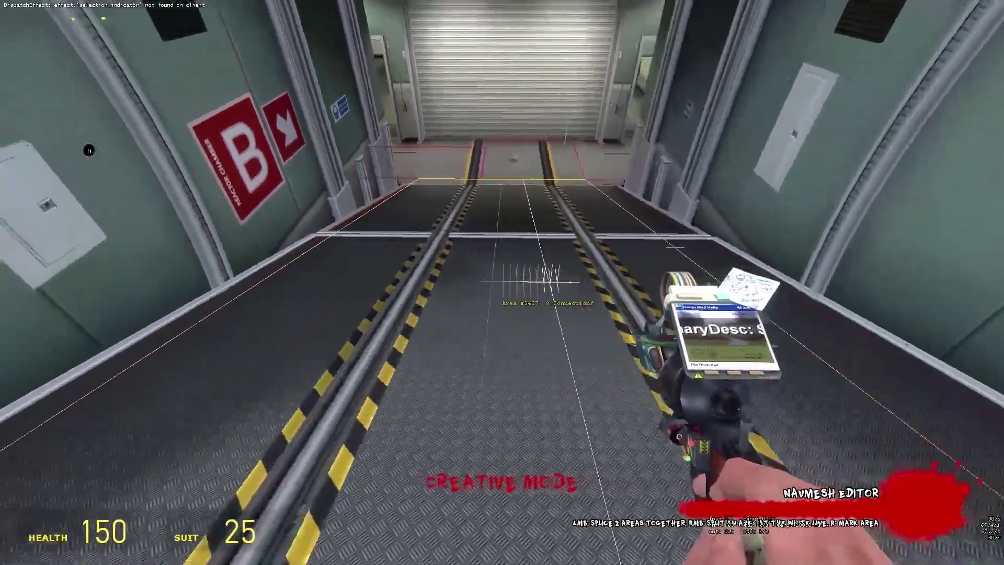
{"action": "key", "text": "a"}
{"action": "right_click", "coordinate": [502, 282]}
{"action": "key", "text": "q"}
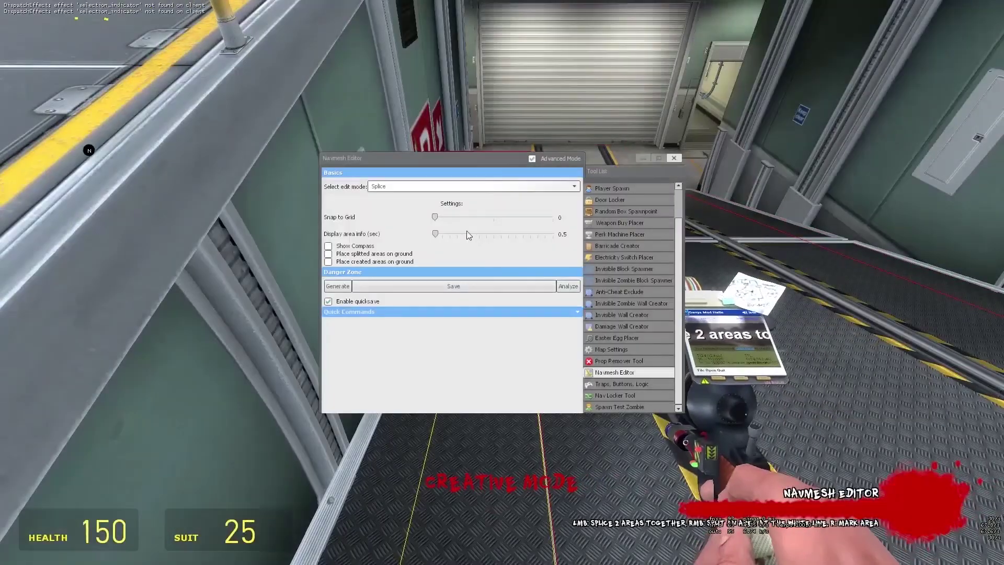
{"action": "left_click", "coordinate": [428, 256]}
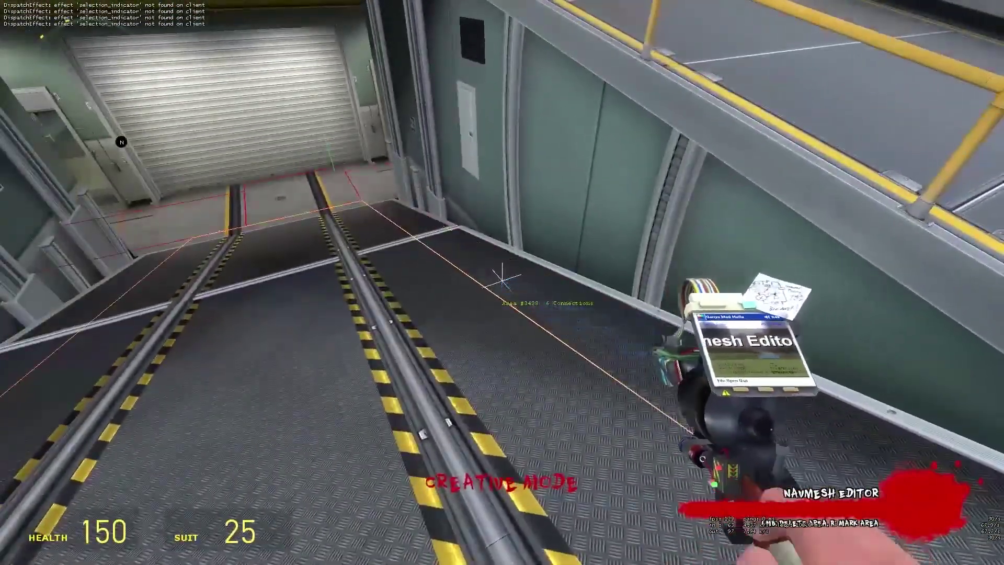
Step: Switch to Spawn Test Zombie and create nz_zombie_walker test zombies on the ramp to check their movement
{"action": "key", "text": "c"}
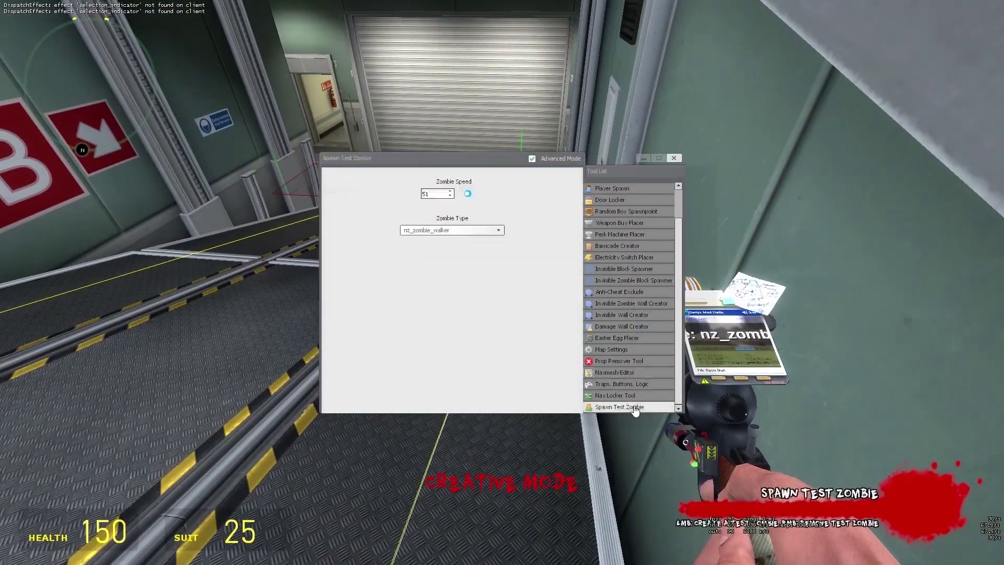
{"action": "left_click", "coordinate": [633, 408]}
{"action": "left_click", "coordinate": [502, 282]}
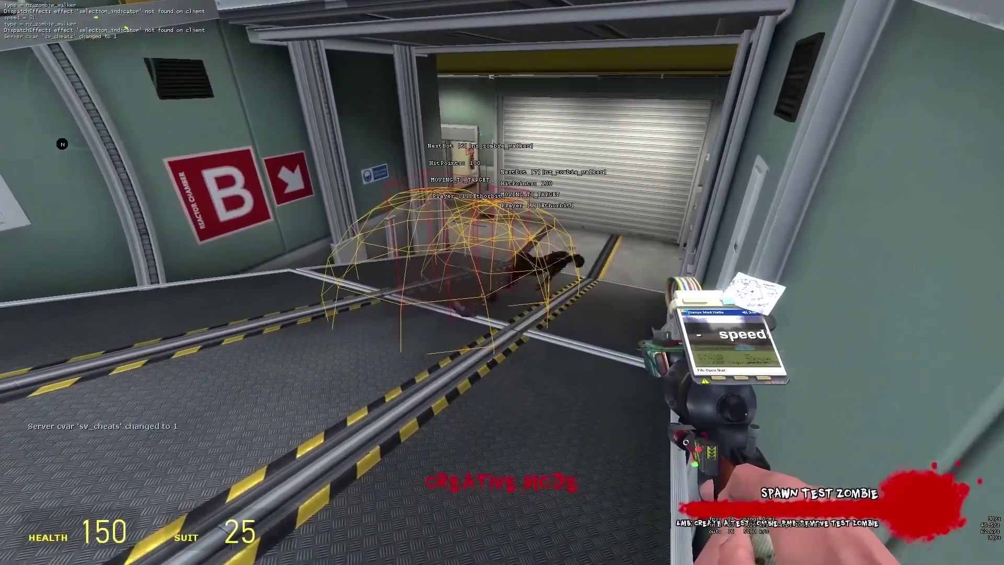
{"action": "key", "text": "a"}
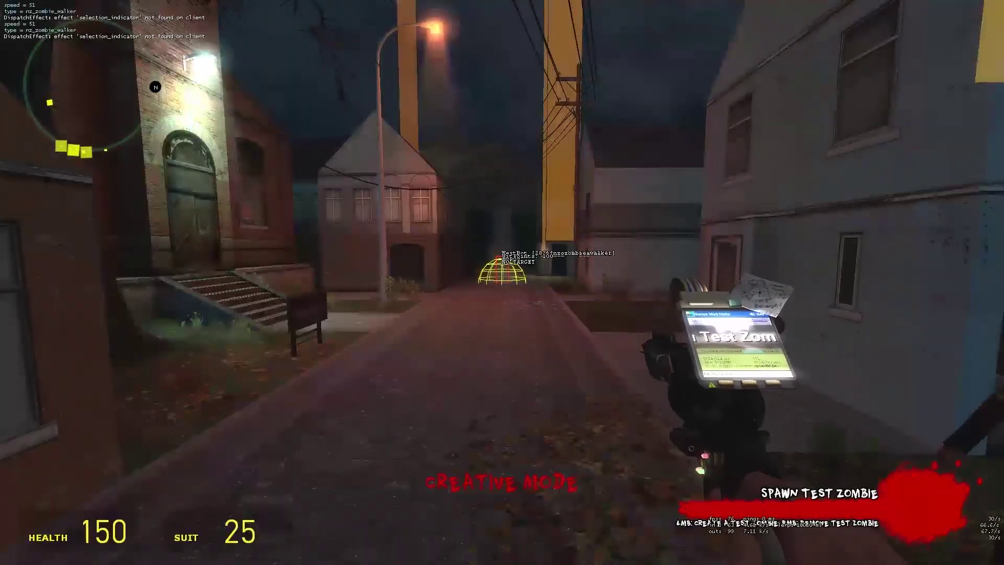
Step: Create several test zombies at the far end of the street and back away to examine their paths towards the player
{"action": "key", "text": "w"}
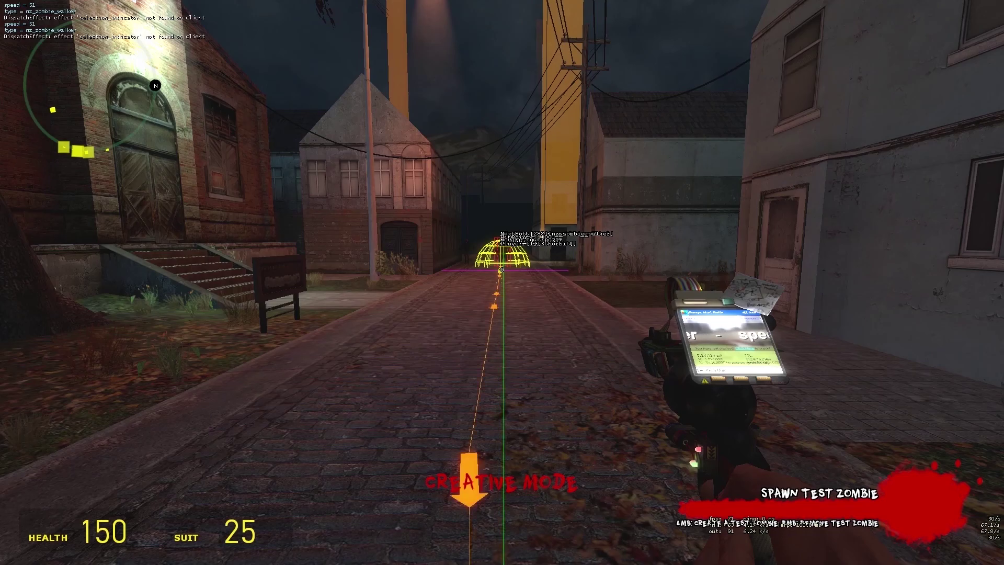
{"action": "left_click", "coordinate": [502, 283]}
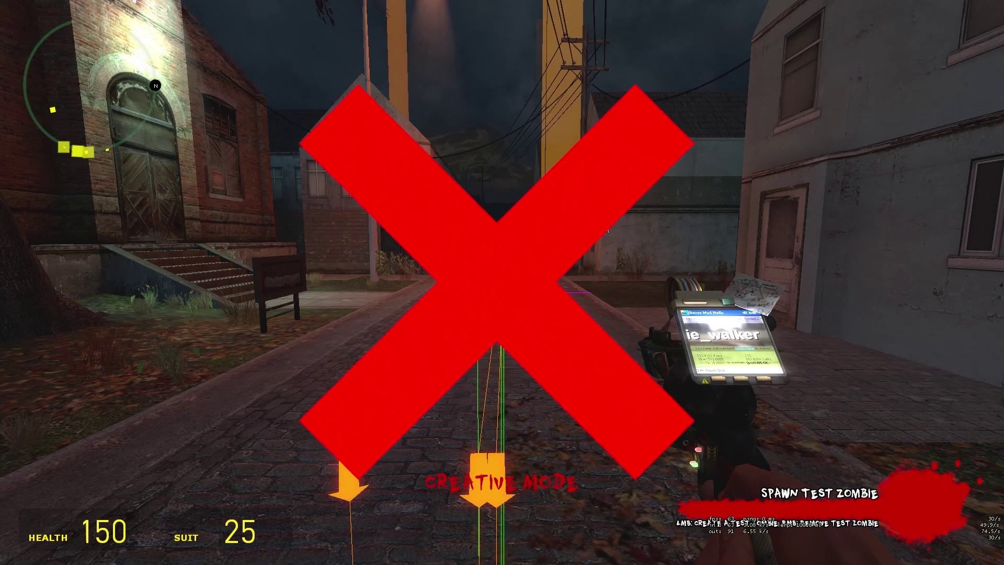
{"action": "left_click", "coordinate": [502, 283]}
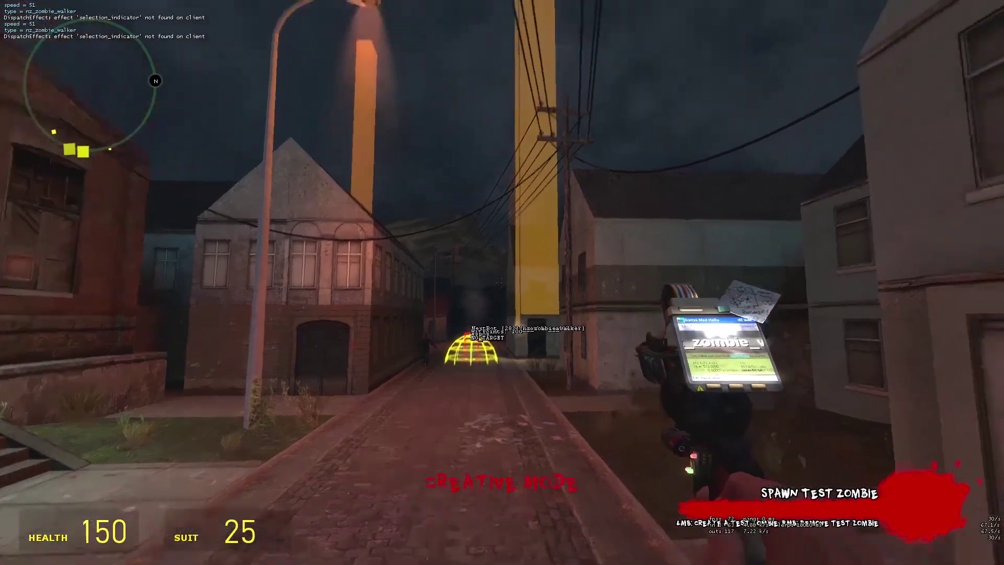
{"action": "key", "text": "s"}
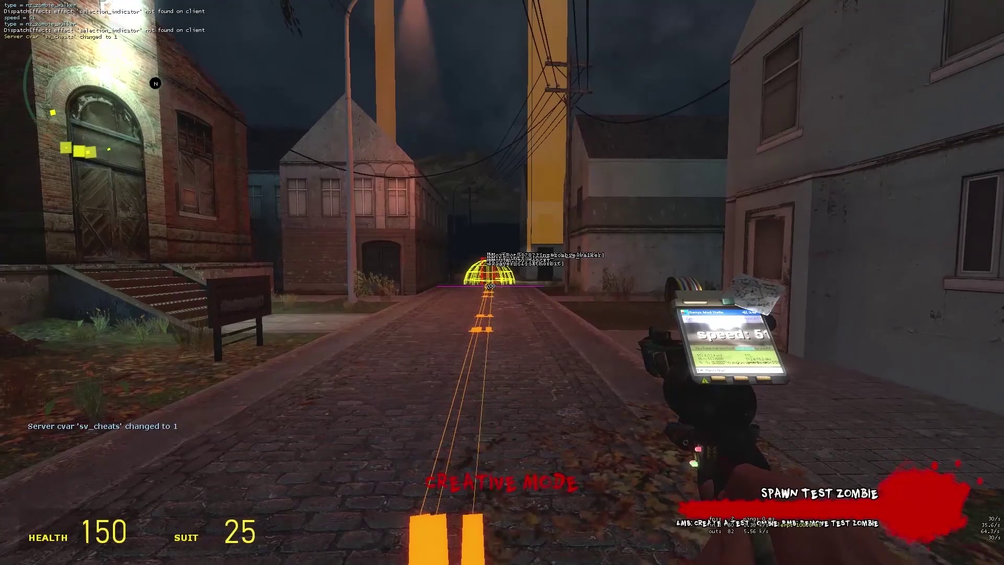
{"action": "left_click", "coordinate": [502, 282]}
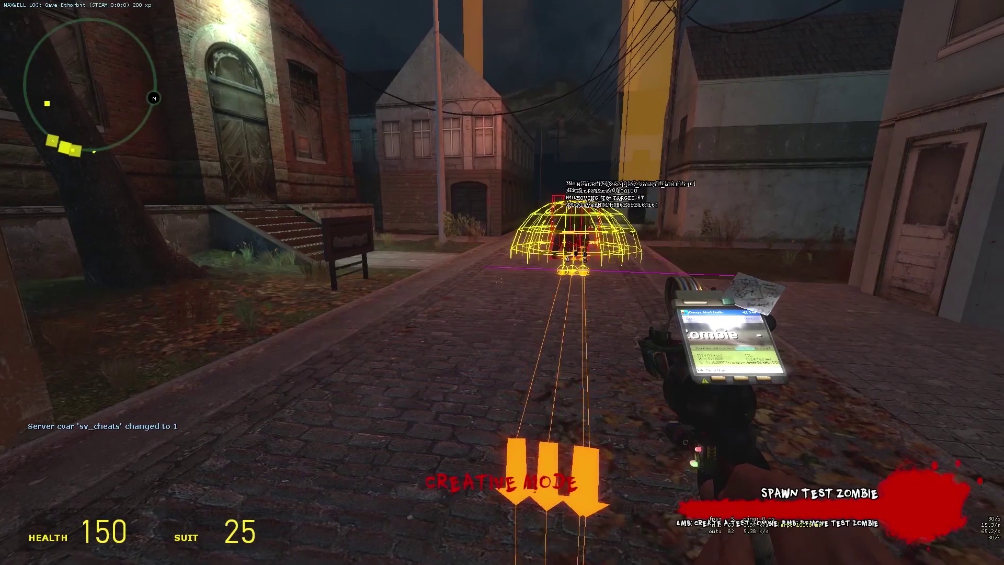
{"action": "key", "text": "s"}
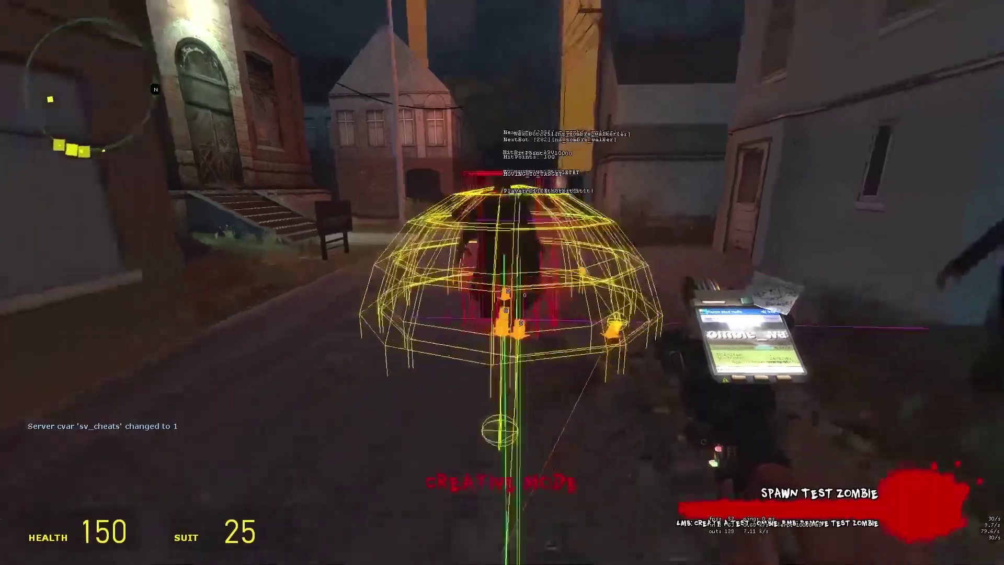
{"action": "key", "text": "s"}
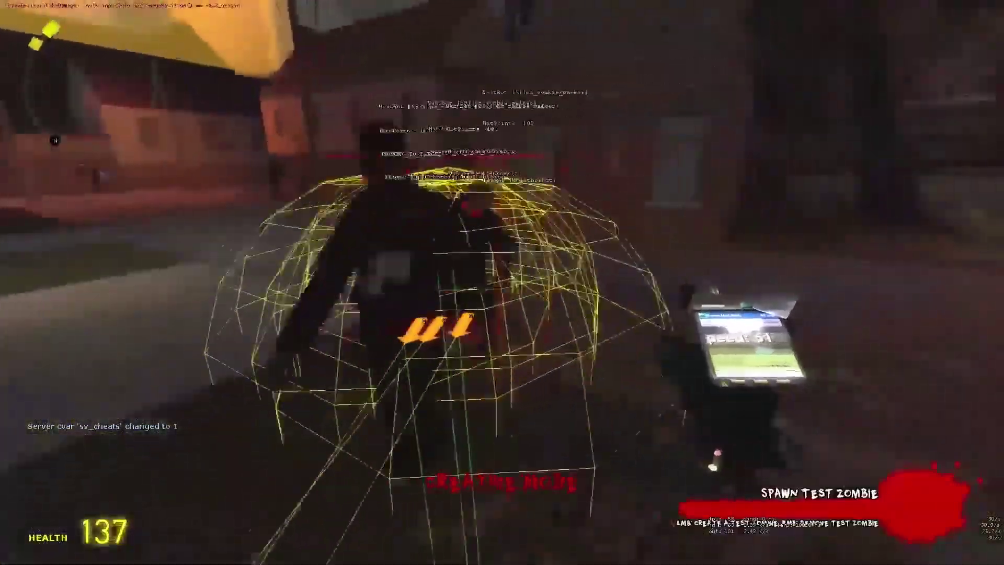
{"action": "key", "text": "s"}
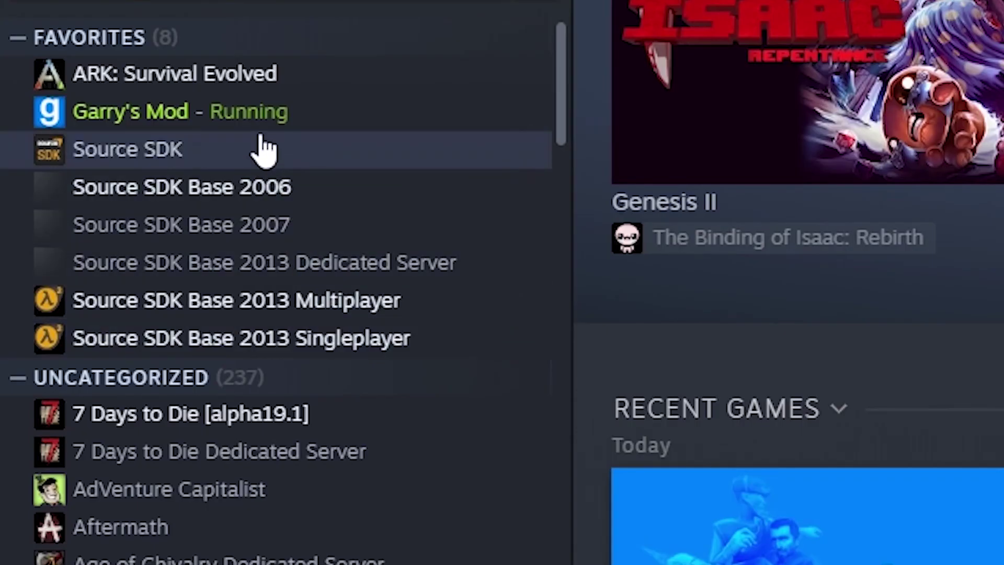
Step: Switch to Steam, browse the local files of Garry's Mod, and select autoexec.cfg in the garrysmod\cfg folder
{"action": "right_click", "coordinate": [265, 121]}
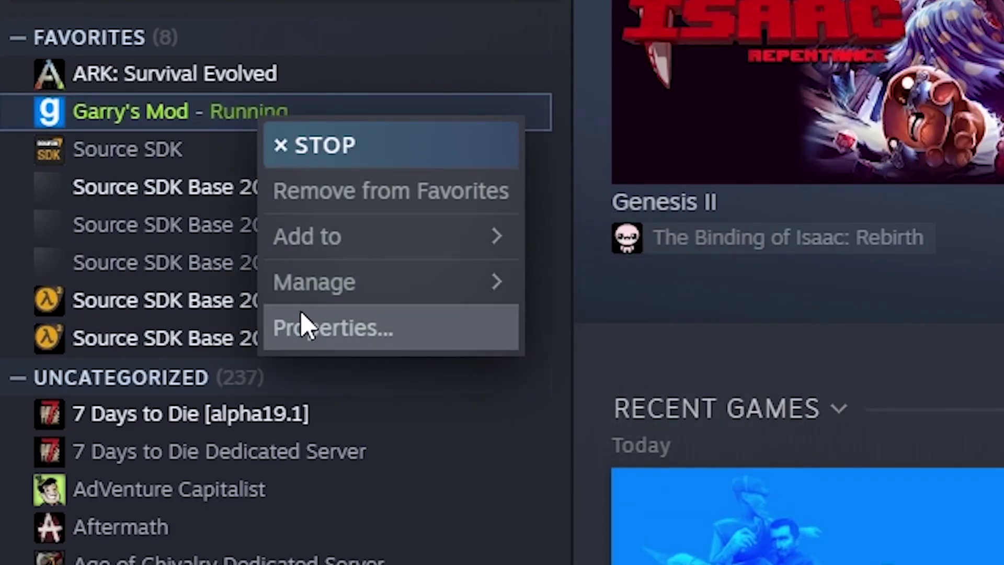
{"action": "left_click", "coordinate": [305, 325]}
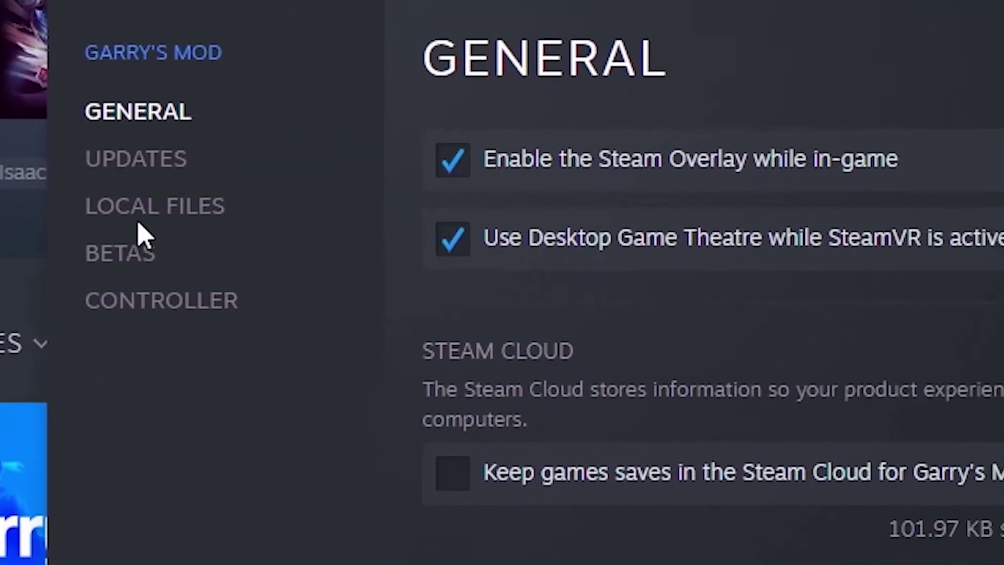
{"action": "left_click", "coordinate": [876, 285]}
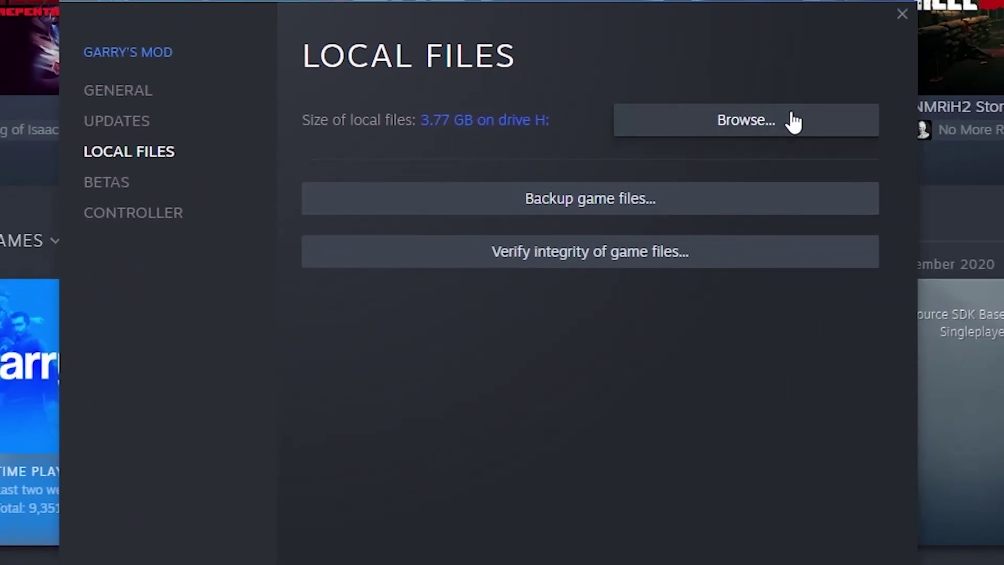
{"action": "left_click", "coordinate": [793, 122]}
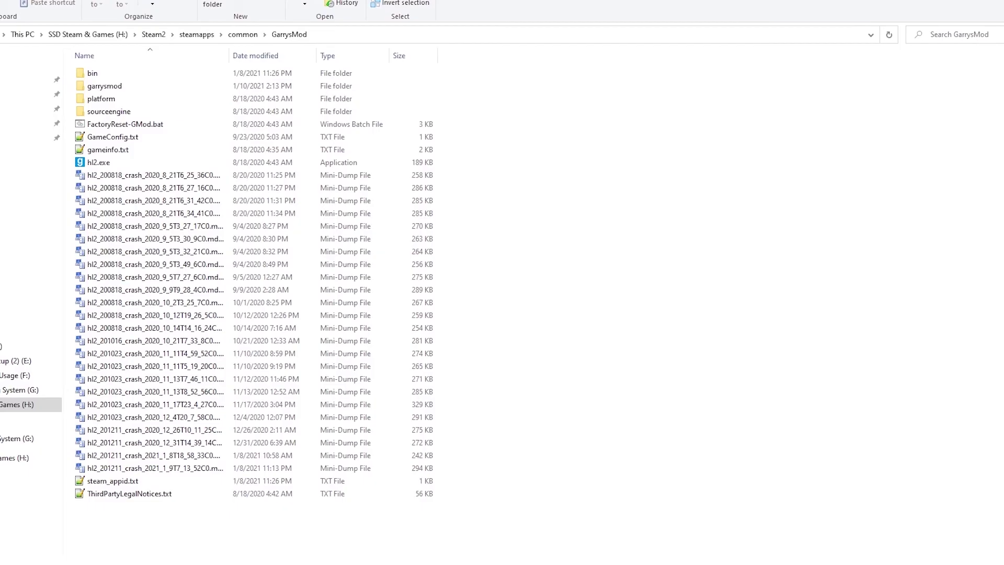
{"action": "double_click", "coordinate": [116, 86]}
{"action": "double_click", "coordinate": [113, 125]}
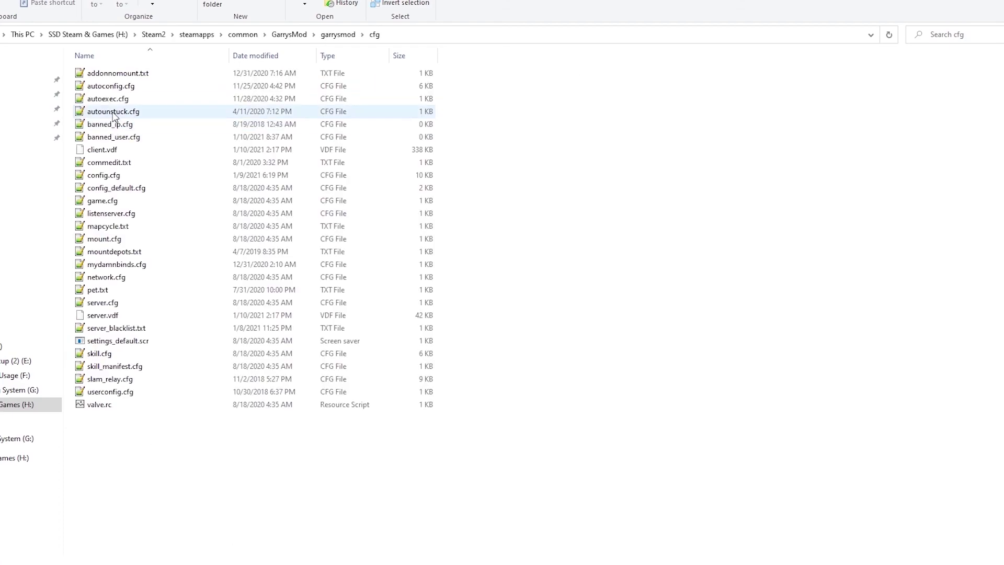
{"action": "left_click", "coordinate": [113, 100]}
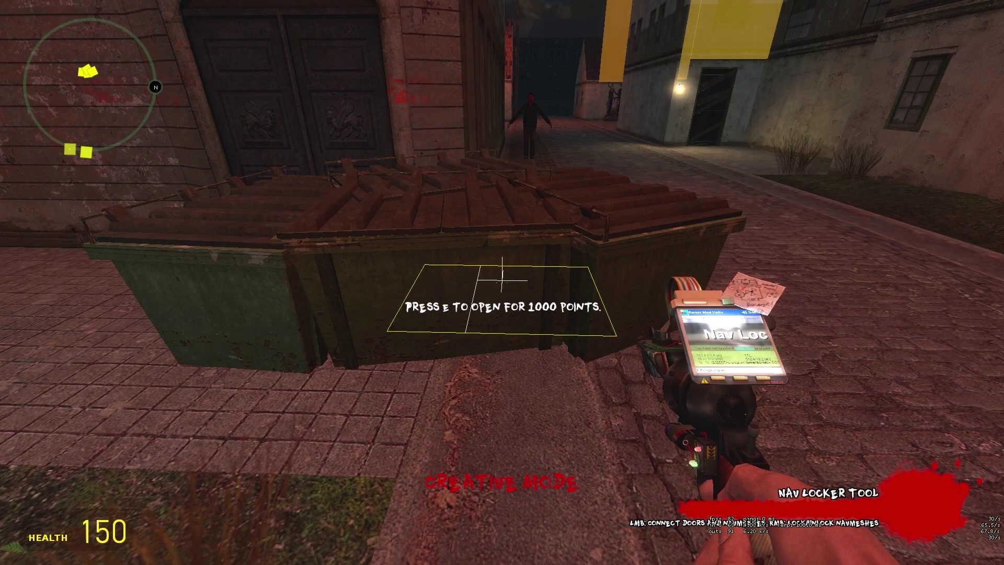
Step: Return to the game and use the Nav Locker Tool to link the area beneath the dumpsters to the 1000-point dumpster barricade
{"action": "left_click", "coordinate": [502, 282]}
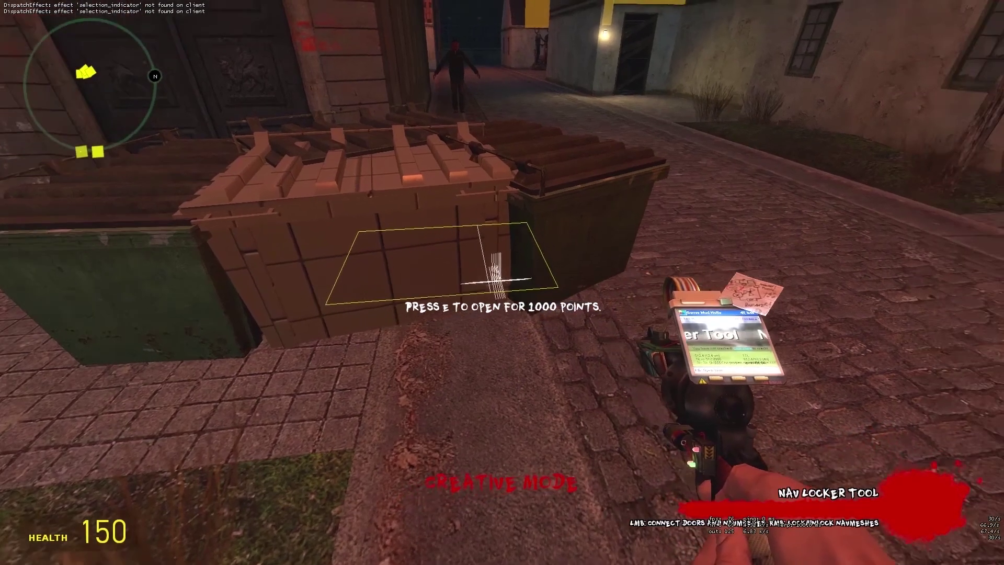
{"action": "left_click", "coordinate": [502, 282]}
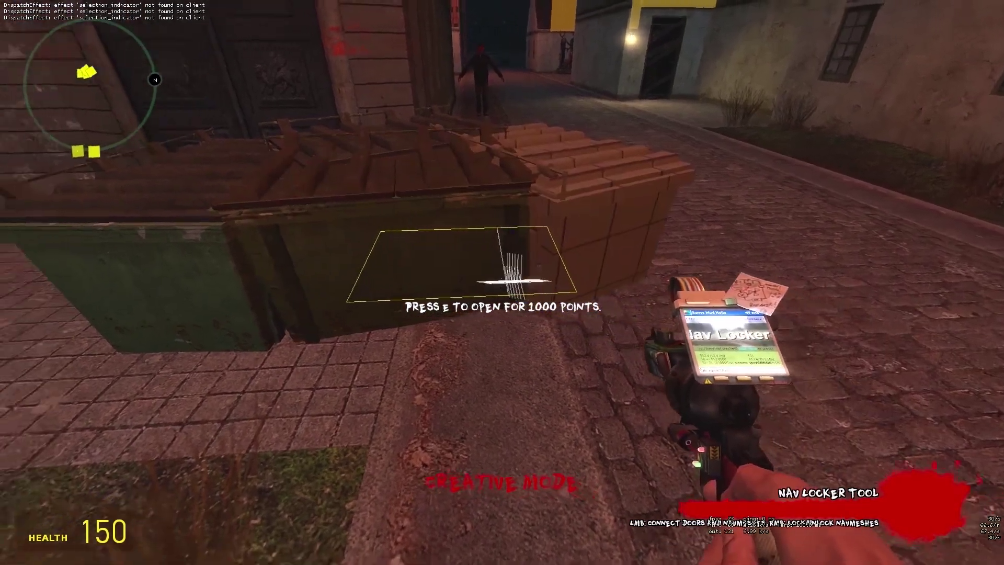
{"action": "left_click", "coordinate": [502, 282]}
{"action": "left_click", "coordinate": [502, 283]}
{"action": "right_click", "coordinate": [502, 282]}
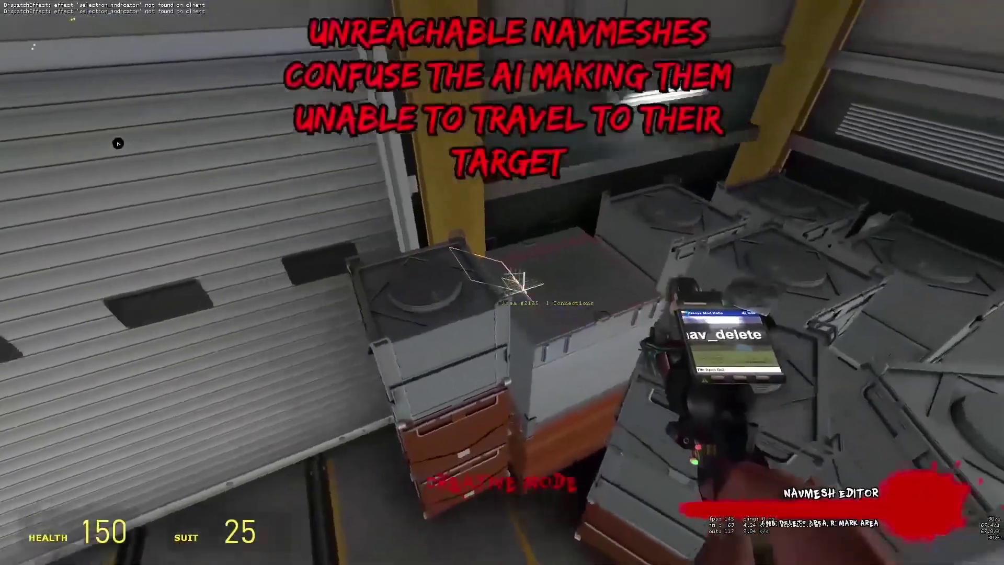
Step: Delete the unreachable area on top of the crates and the areas outside the playable map in Delete Area mode
{"action": "left_click", "coordinate": [502, 282]}
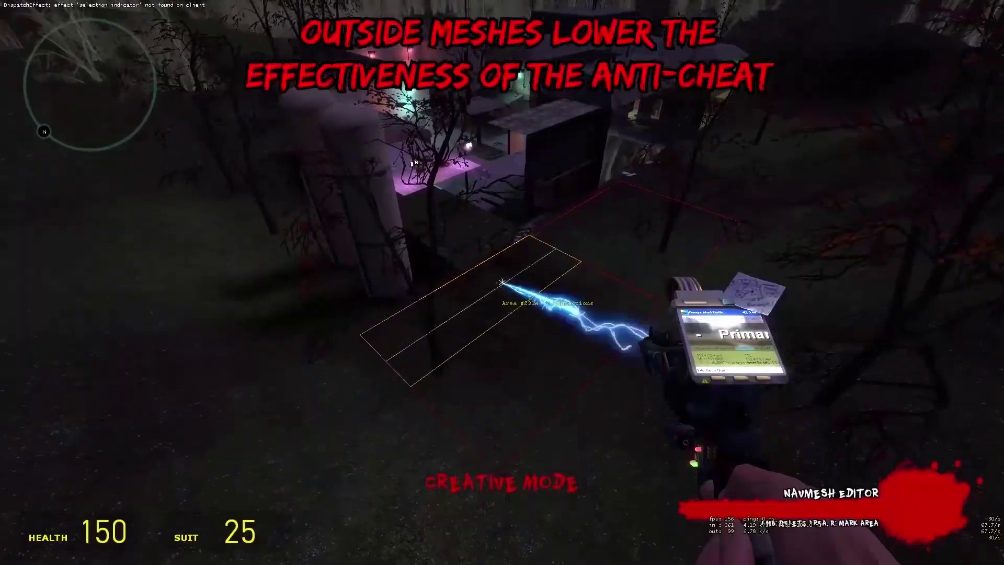
{"action": "left_click", "coordinate": [502, 282]}
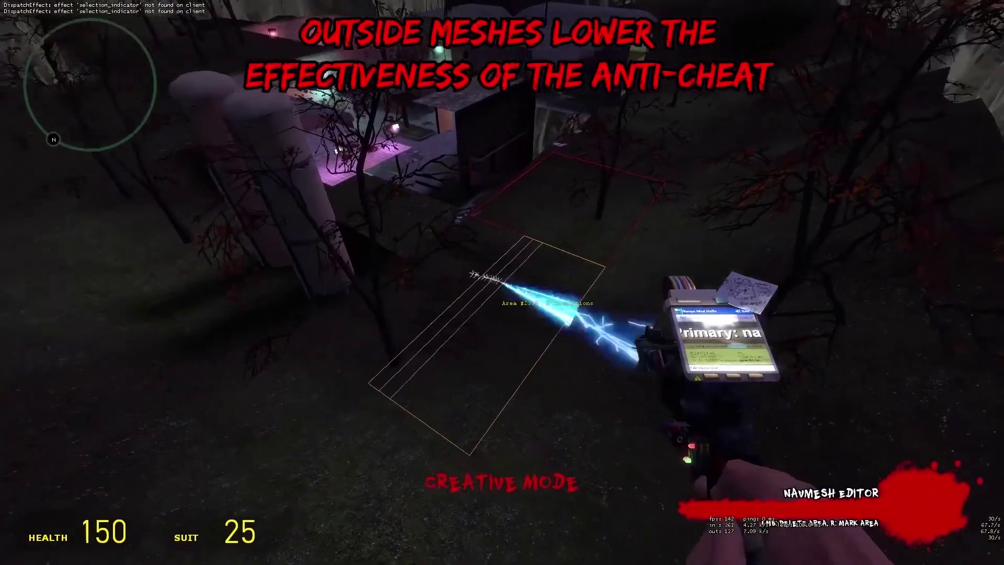